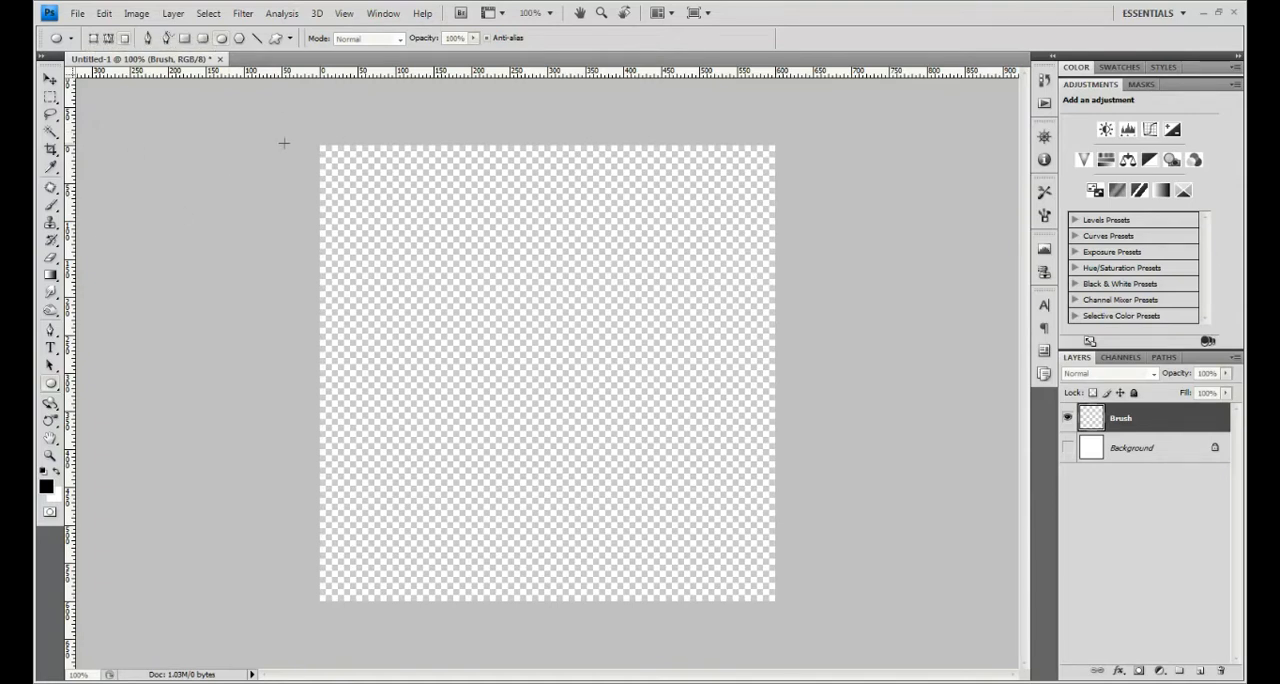
- Draw a black circle about 518 px in diameter on the Brush layer and reduce the layer's fill to about 52%
{"action": "left_click_drag", "start_coordinate": [53, 386], "coordinate": [75, 409]}
{"action": "mouse_move", "coordinate": [351, 177]}
{"action": "left_mouse_down"}
{"action": "mouse_move", "coordinate": [492, 255]}
{"action": "mouse_move", "coordinate": [891, 563]}
{"action": "mouse_move", "coordinate": [880, 572]}
{"action": "left_mouse_up"}
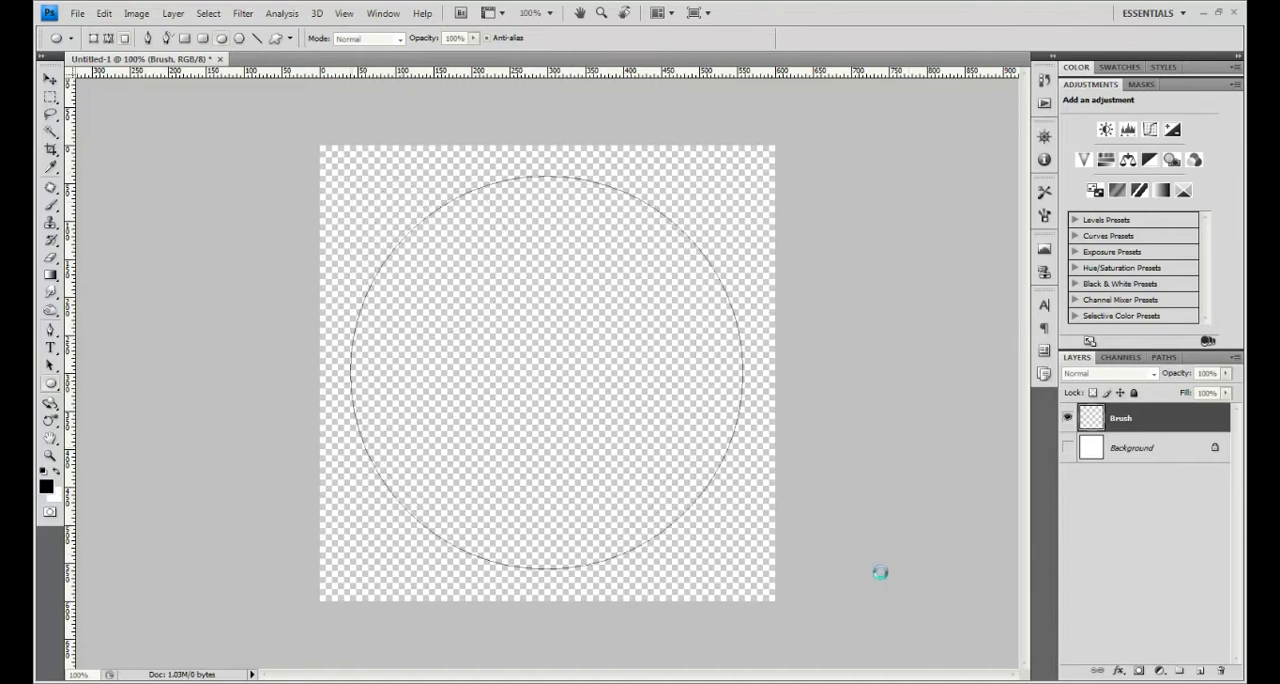
{"action": "left_click", "coordinate": [1226, 397]}
{"action": "left_click_drag", "start_coordinate": [1211, 416], "coordinate": [1168, 416]}
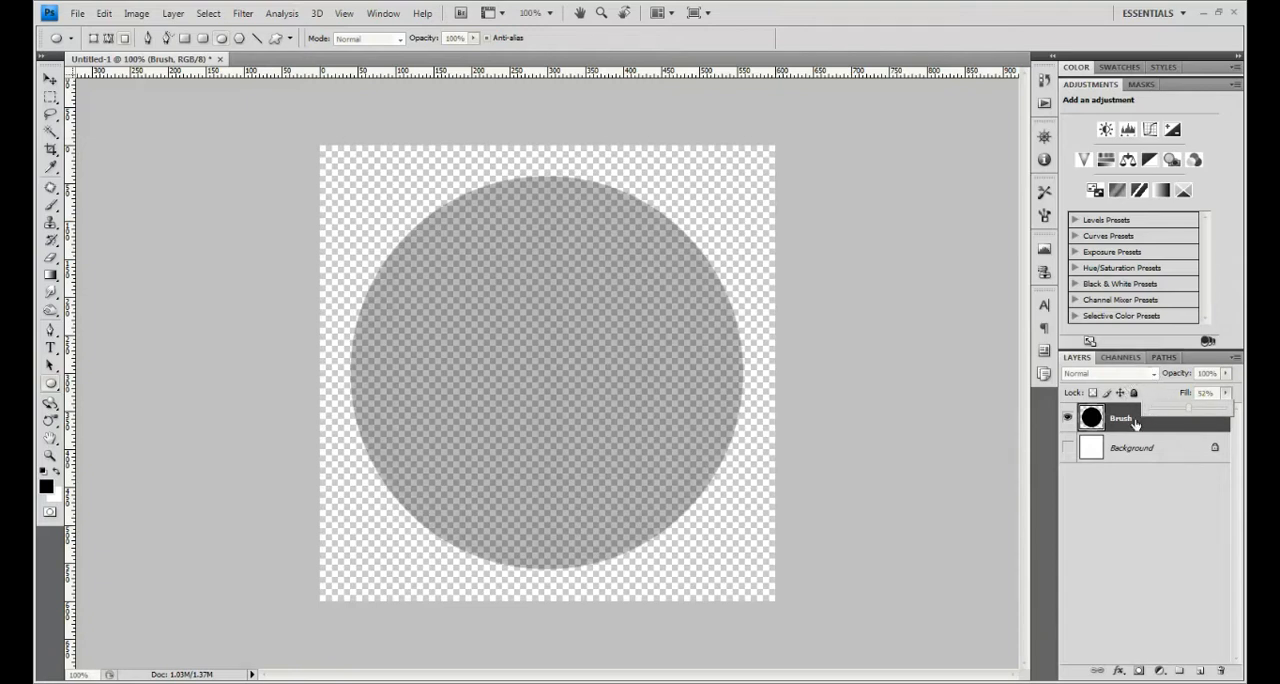
- Add a black stroke effect to the circle's layer, sized 8 px, positioned Inside, with slightly reduced opacity
{"action": "left_click", "coordinate": [1137, 425]}
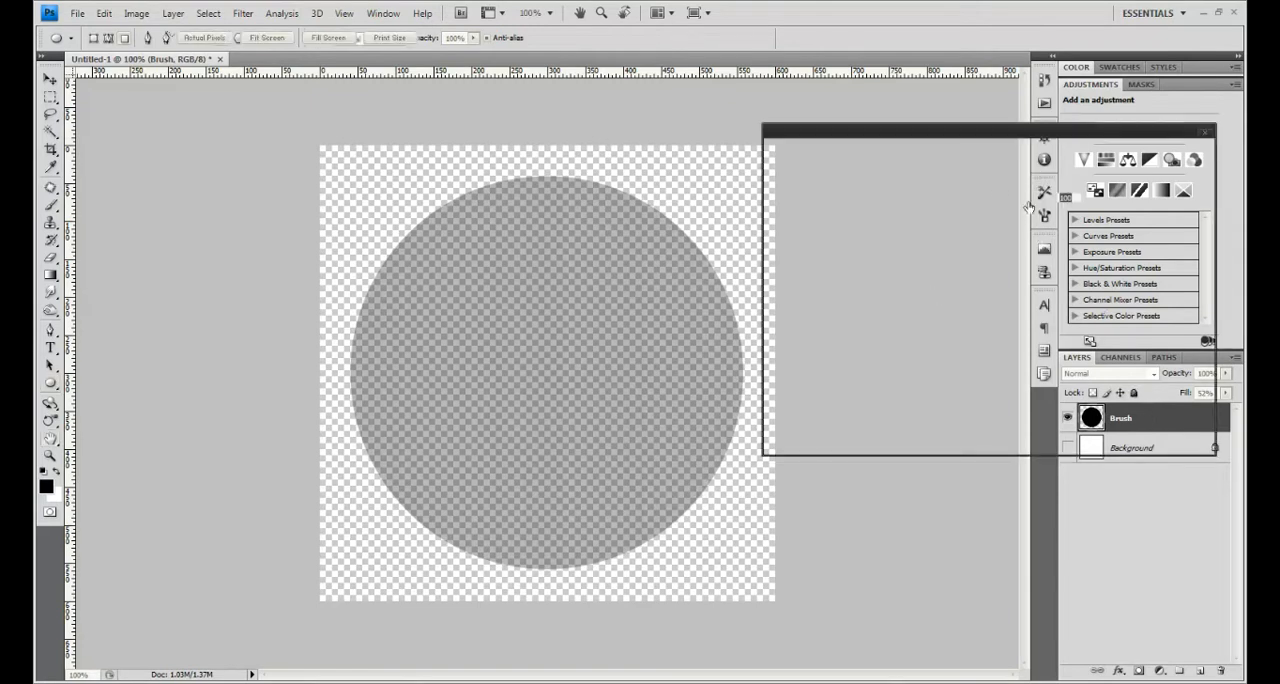
{"action": "left_click", "coordinate": [799, 379]}
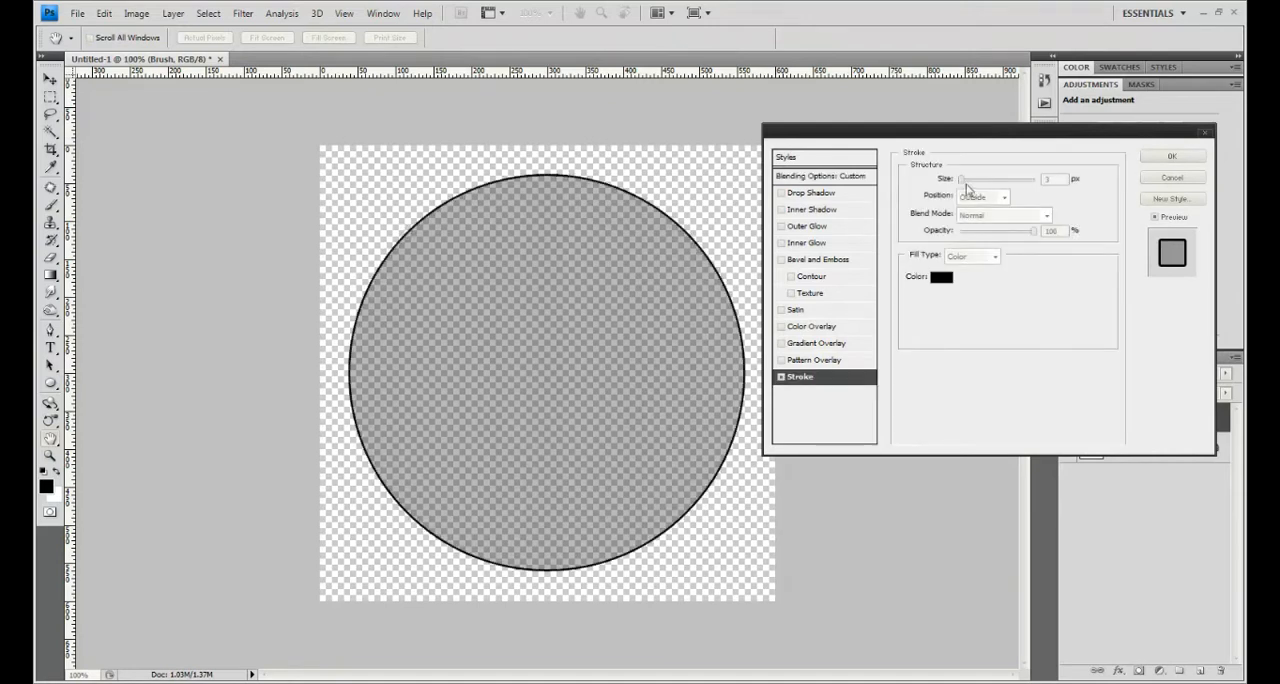
{"action": "left_click_drag", "start_coordinate": [963, 186], "coordinate": [968, 187]}
{"action": "left_click", "coordinate": [1001, 197]}
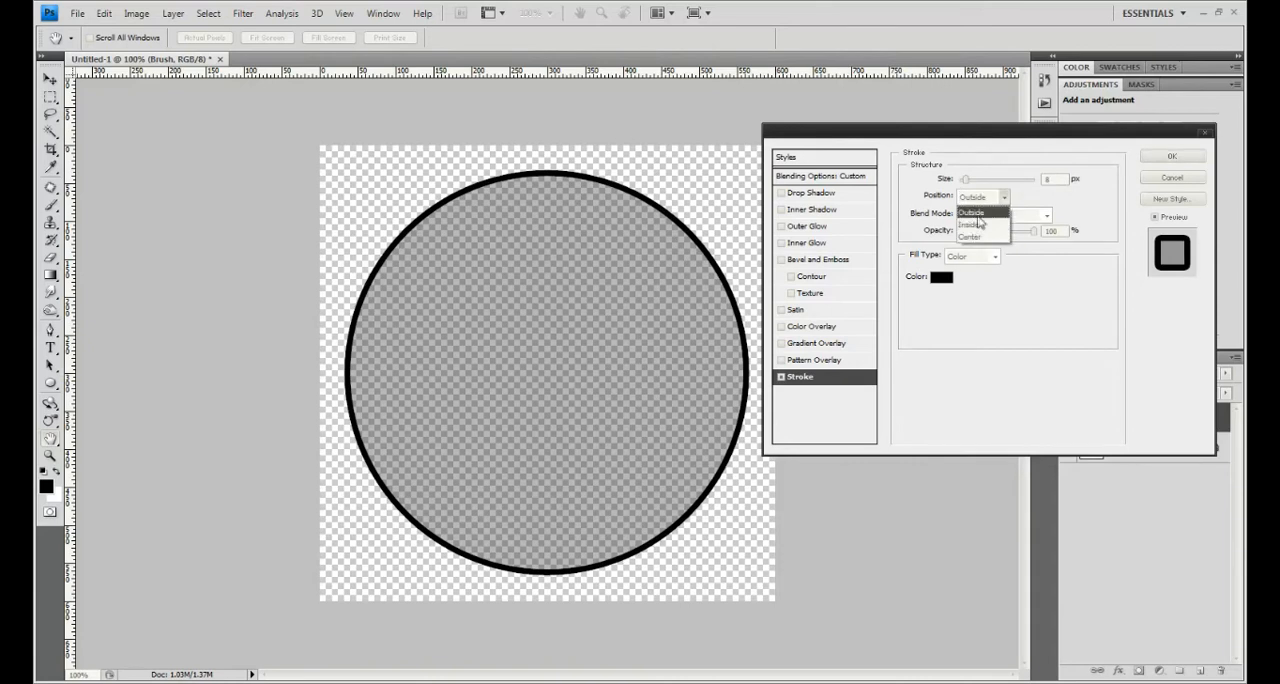
{"action": "left_click", "coordinate": [970, 225]}
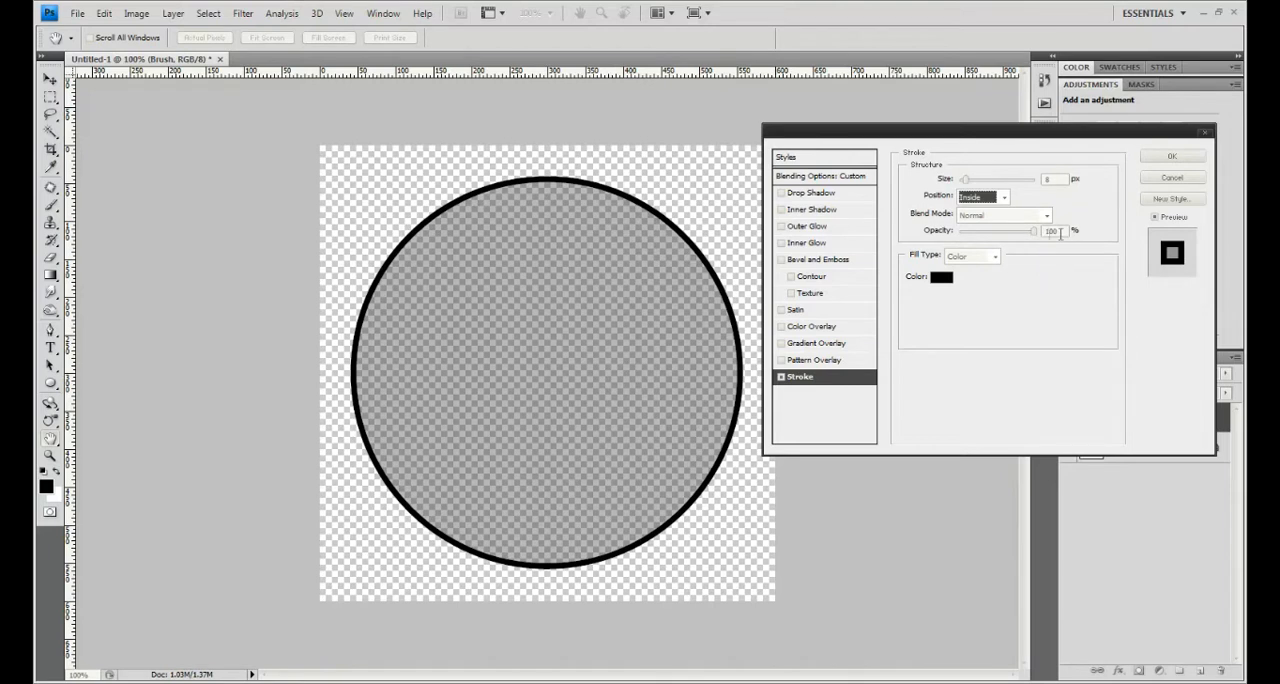
{"action": "left_click_drag", "start_coordinate": [1036, 234], "coordinate": [1031, 233]}
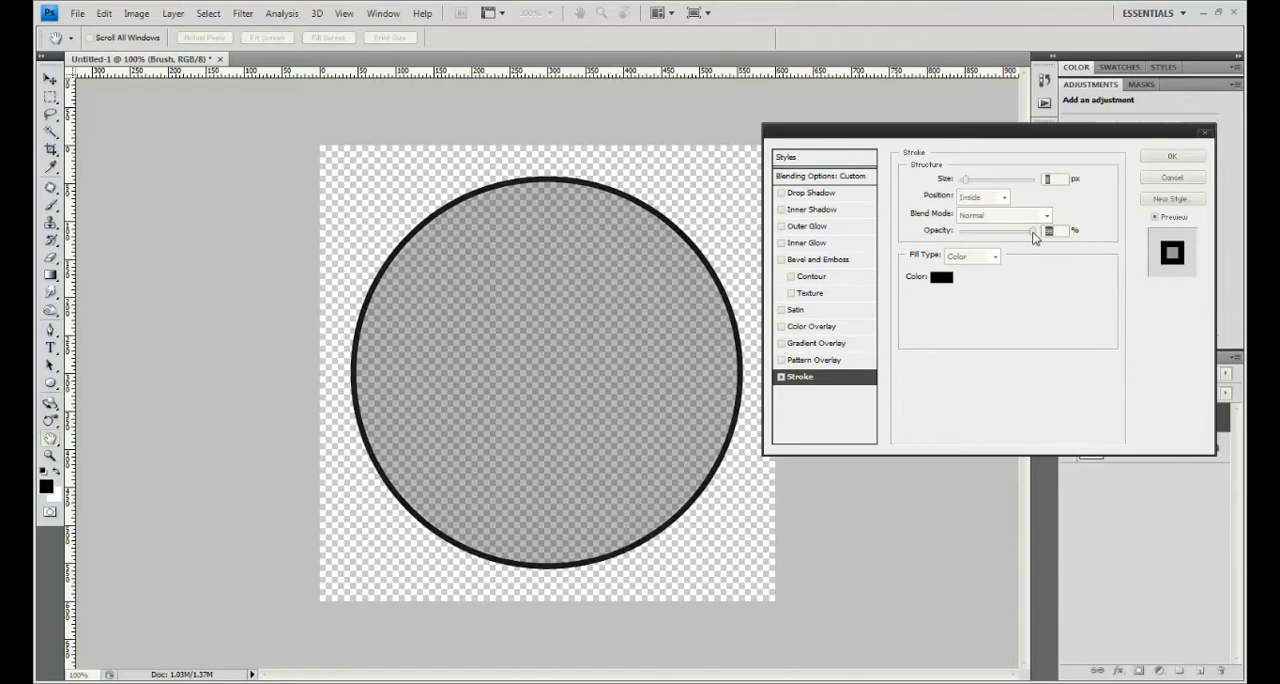
{"action": "left_click", "coordinate": [1162, 158]}
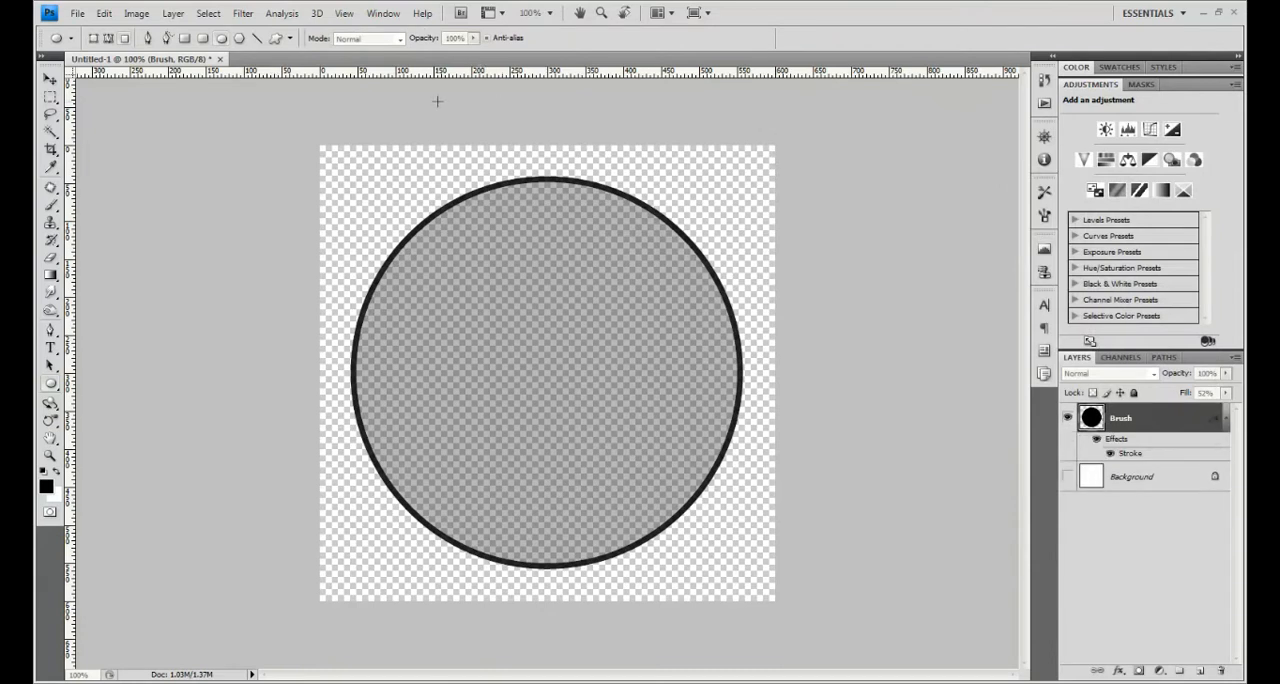
- Select the circle's outline from the Brush layer and define it as a brush preset named Bokeh Brush
{"action": "left_click", "coordinate": [1092, 417], "text": "ctrl"}
{"action": "left_click", "coordinate": [136, 13]}
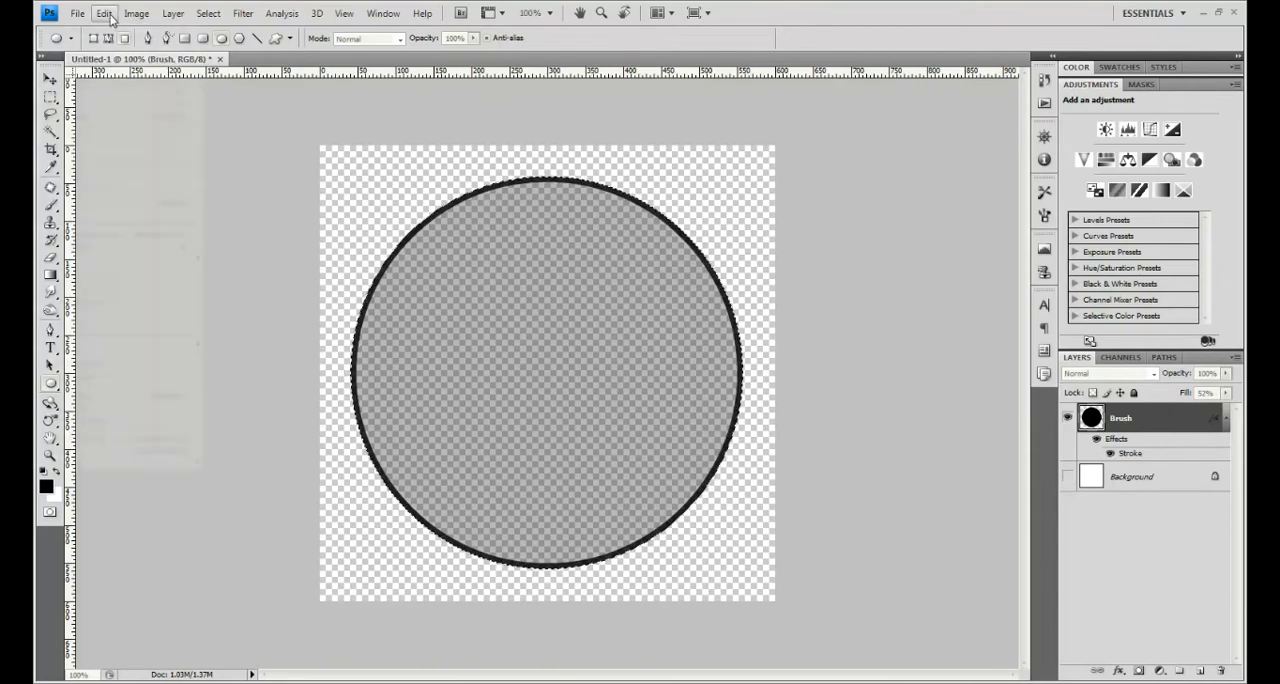
{"action": "mouse_move", "coordinate": [104, 13]}
{"action": "left_click", "coordinate": [100, 301]}
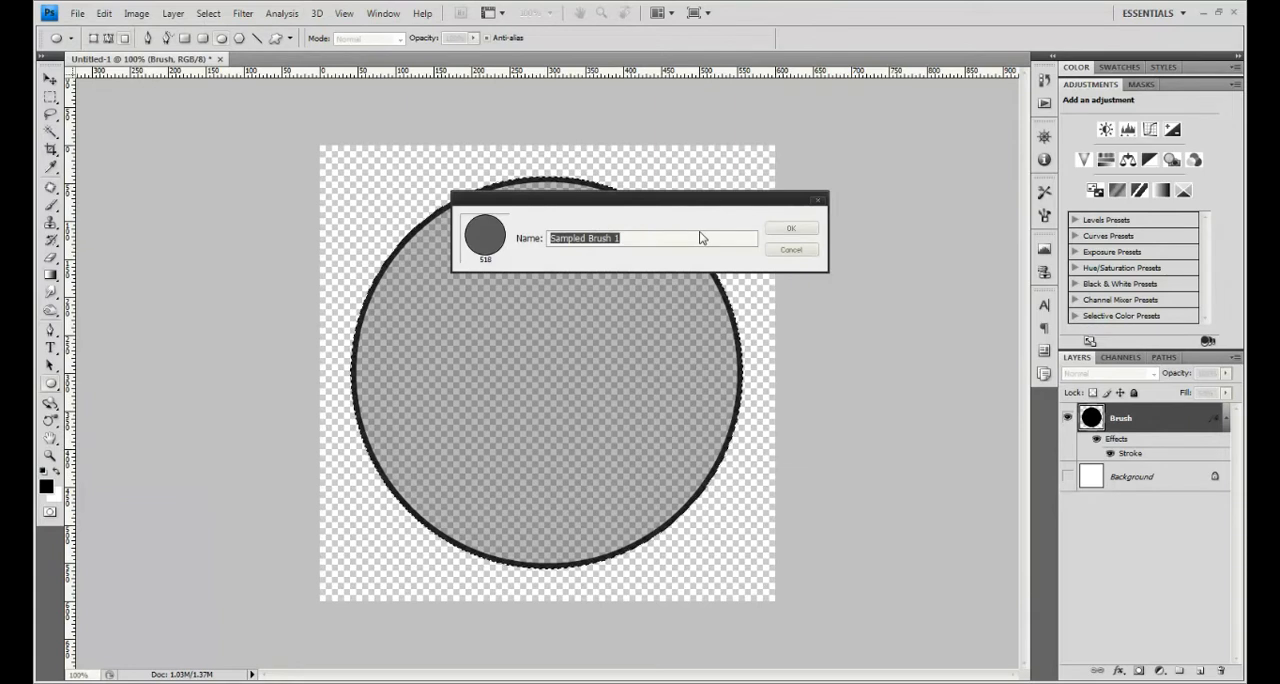
{"action": "type", "text": "Bokeh "}
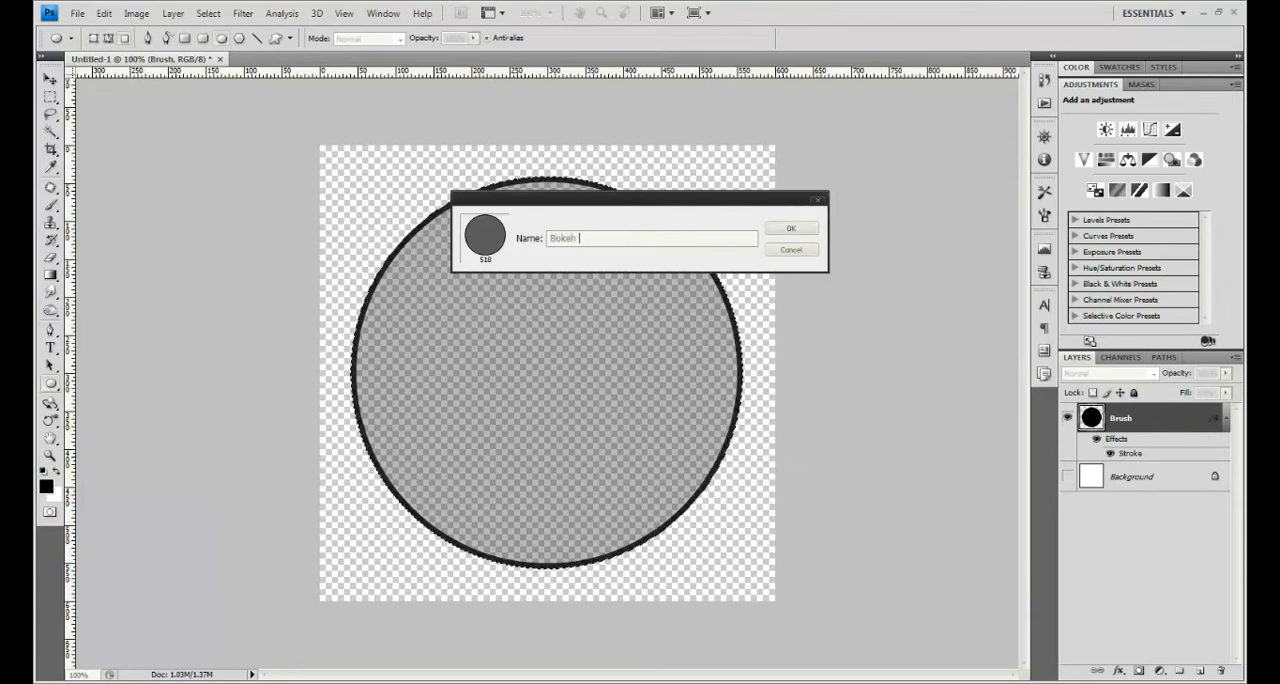
{"action": "type", "text": "B"}
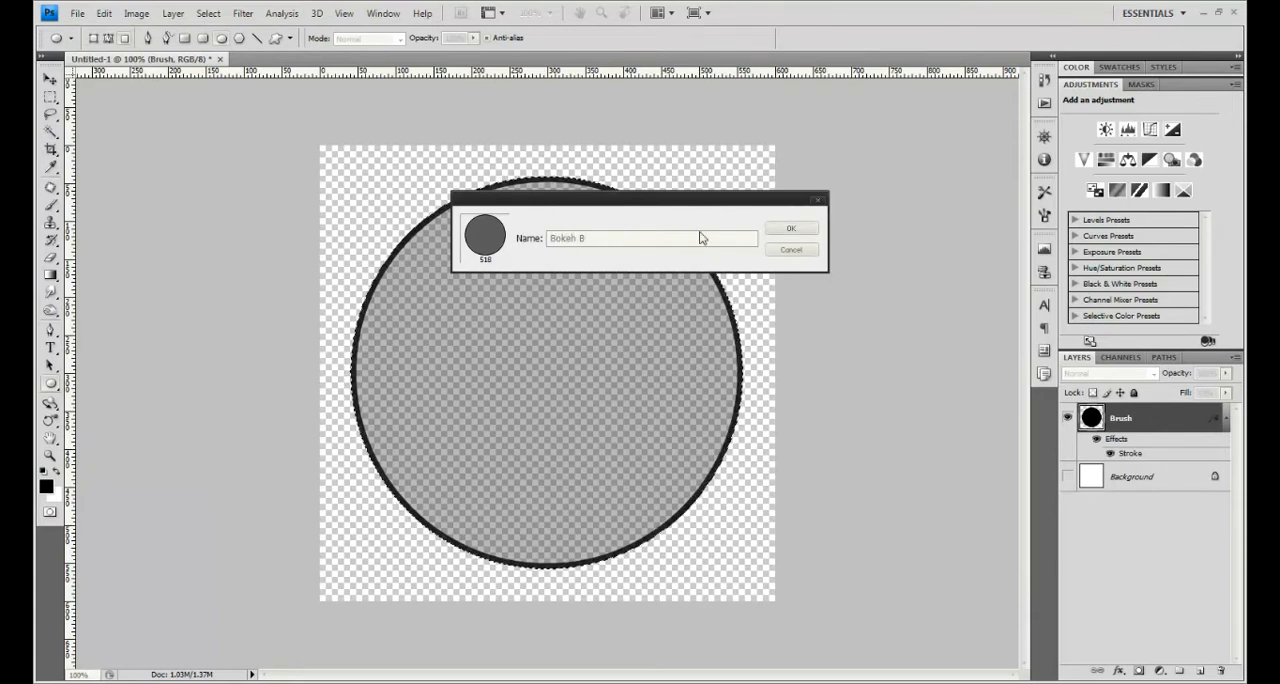
{"action": "type", "text": "rush"}
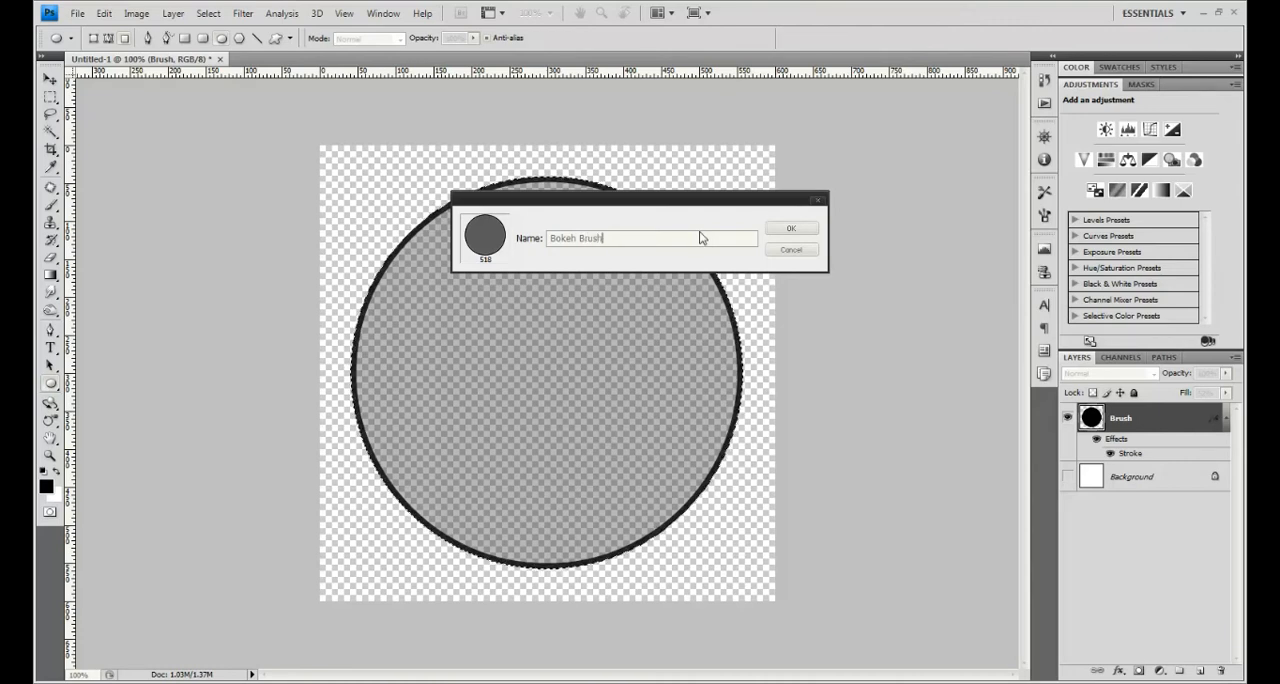
{"action": "key", "text": "Return"}
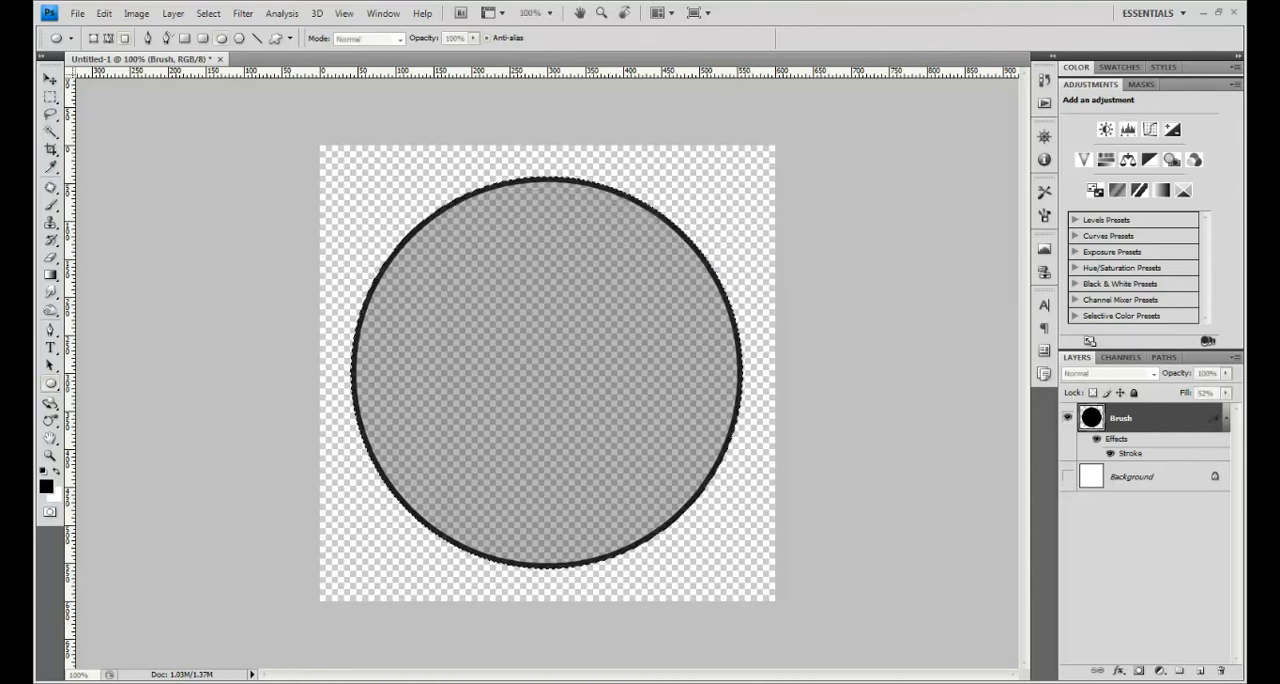
- Create a new document with the proposed settings and add an empty layer above its background
{"action": "key", "text": "ctrl+n"}
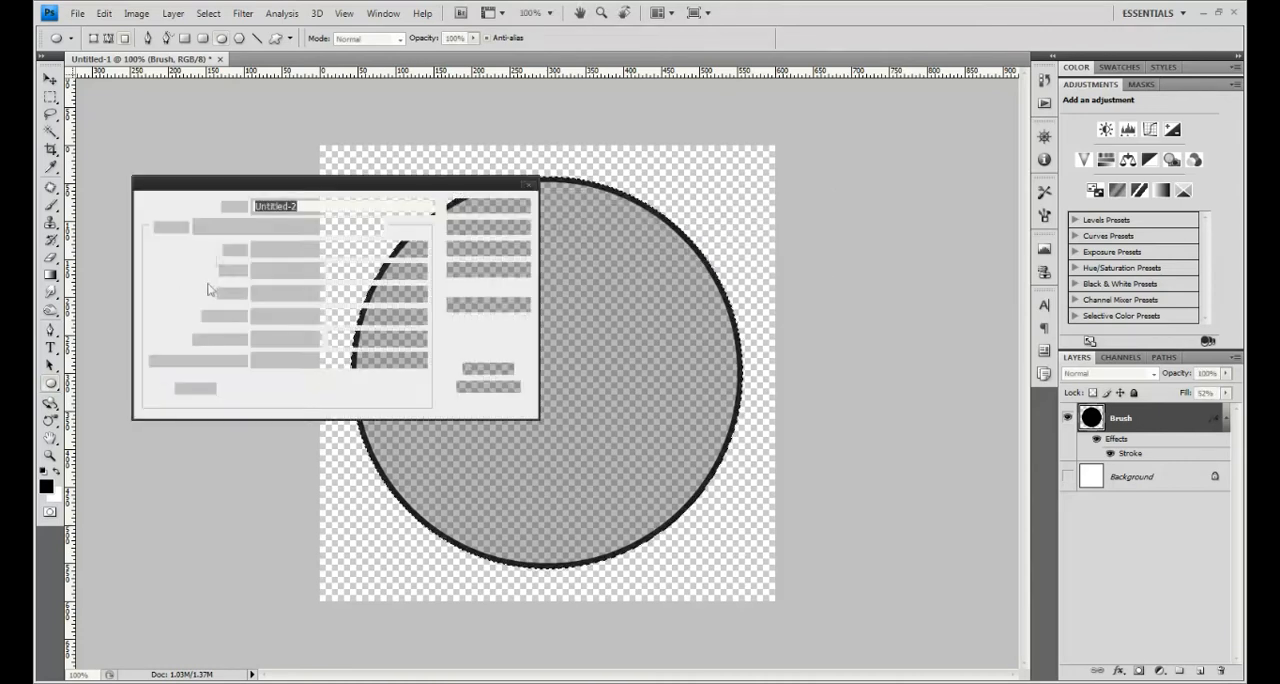
{"action": "left_click", "coordinate": [468, 207]}
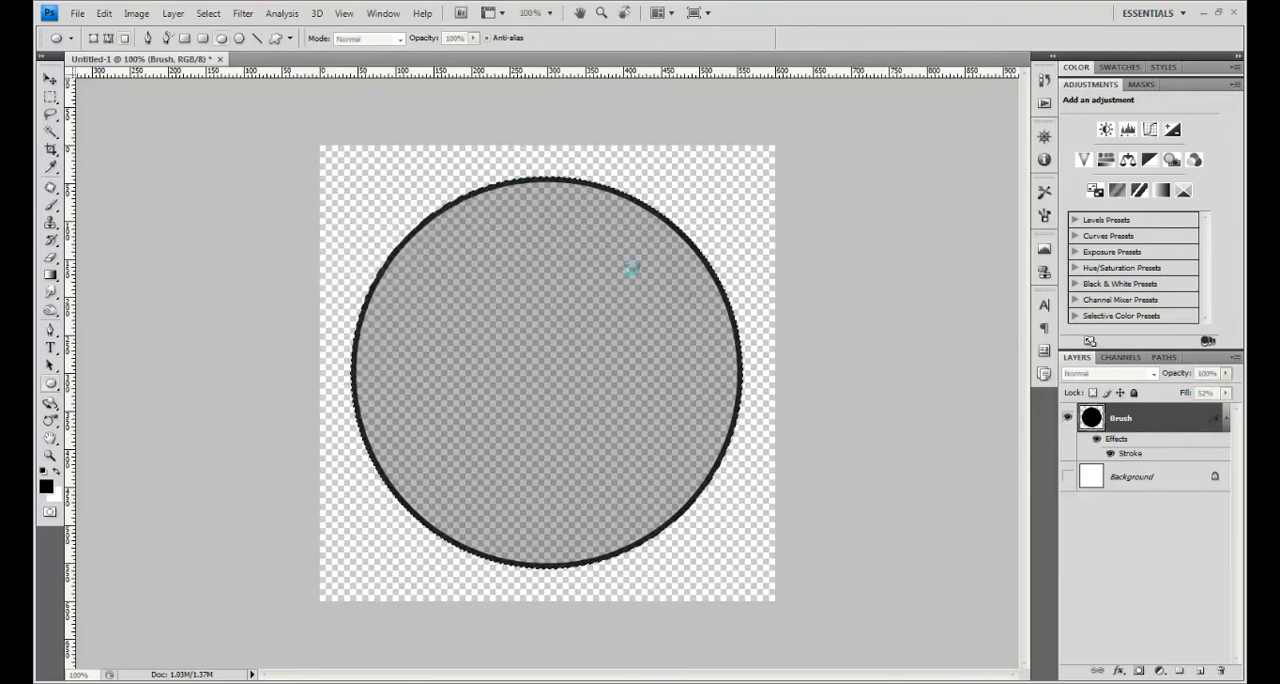
{"action": "key", "text": "ctrl+shift+n"}
{"action": "key", "text": "Return"}
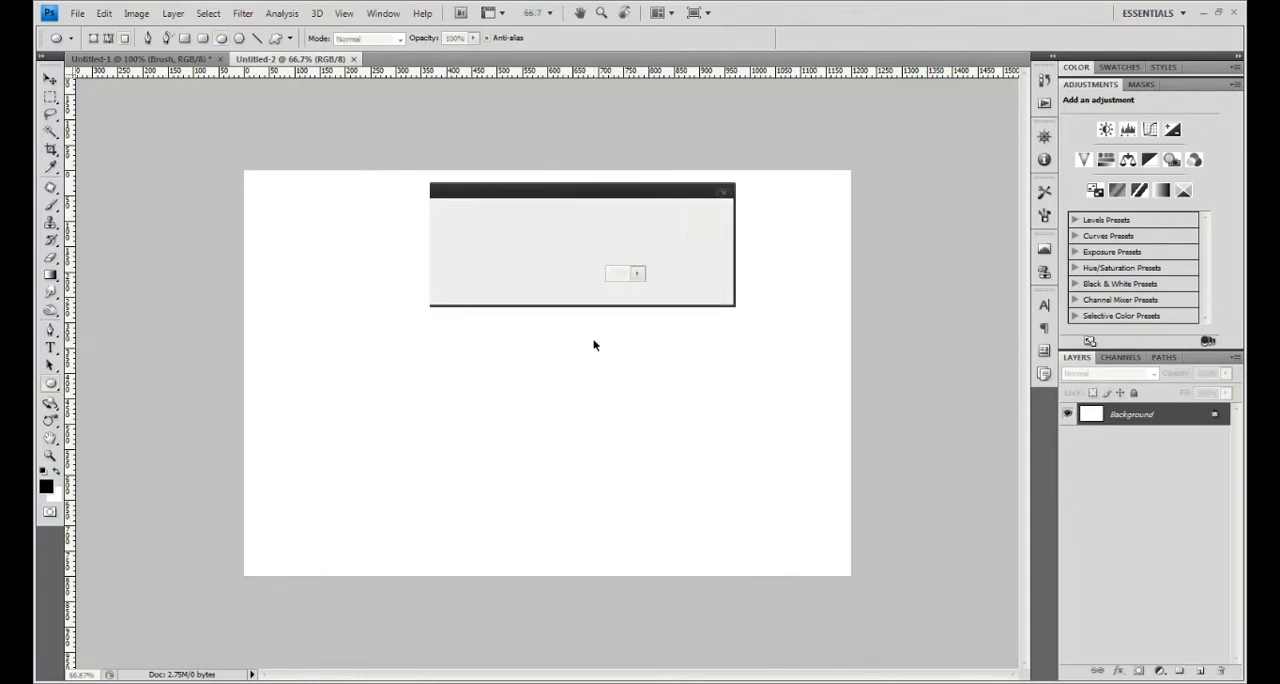
- Set the foreground colour to dark grey #1c1c1c and fill the new layer with it using the Paint Bucket
{"action": "left_click", "coordinate": [50, 276]}
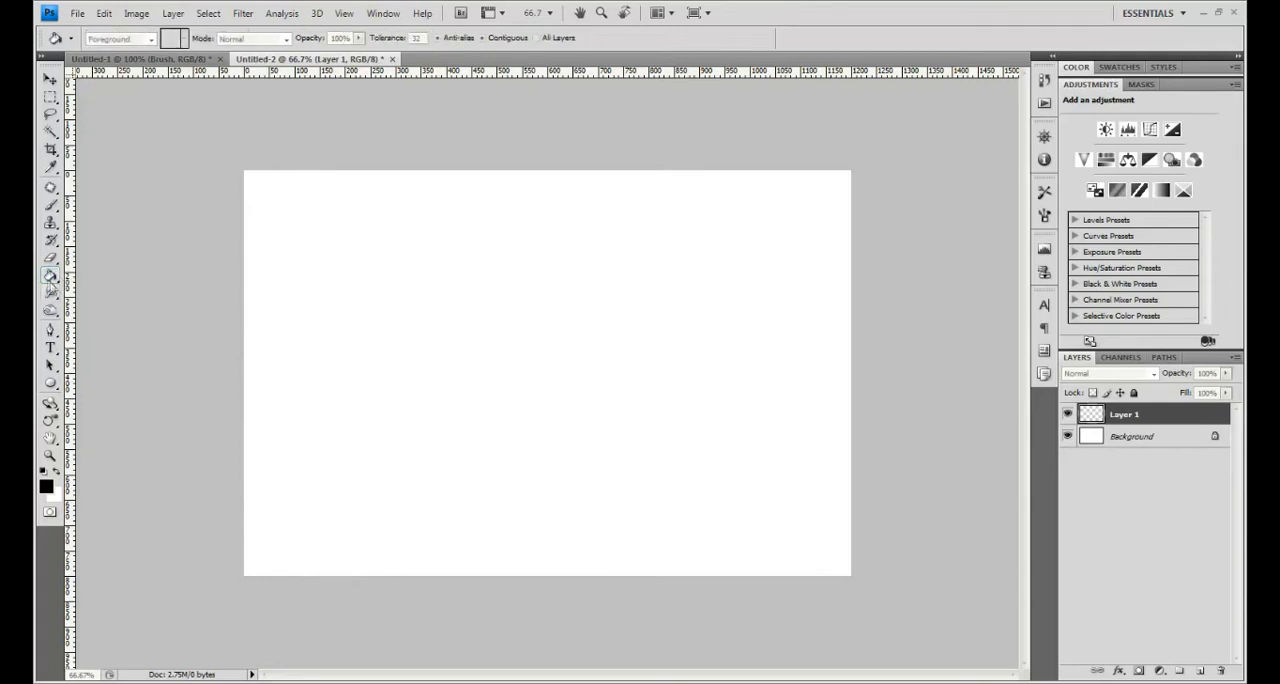
{"action": "left_click", "coordinate": [52, 277]}
{"action": "left_click", "coordinate": [100, 288]}
{"action": "left_click_drag", "start_coordinate": [751, 361], "coordinate": [735, 349]}
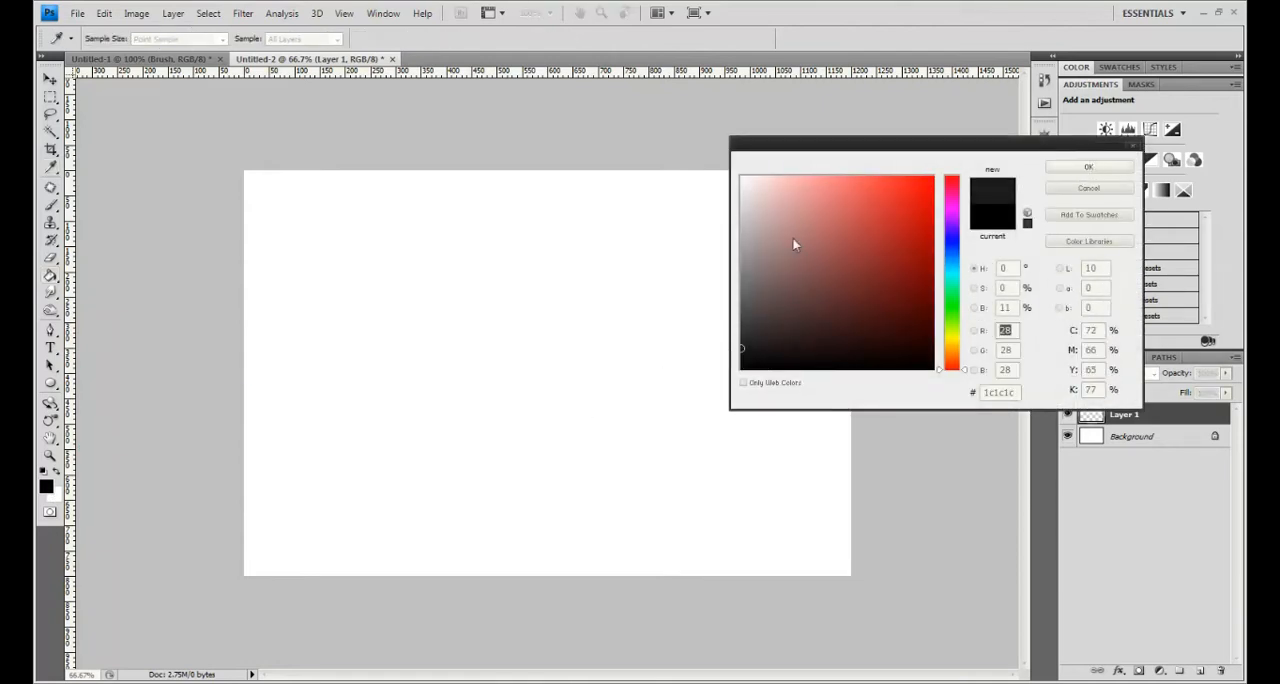
{"action": "left_click", "coordinate": [1094, 168]}
{"action": "left_click", "coordinate": [597, 291]}
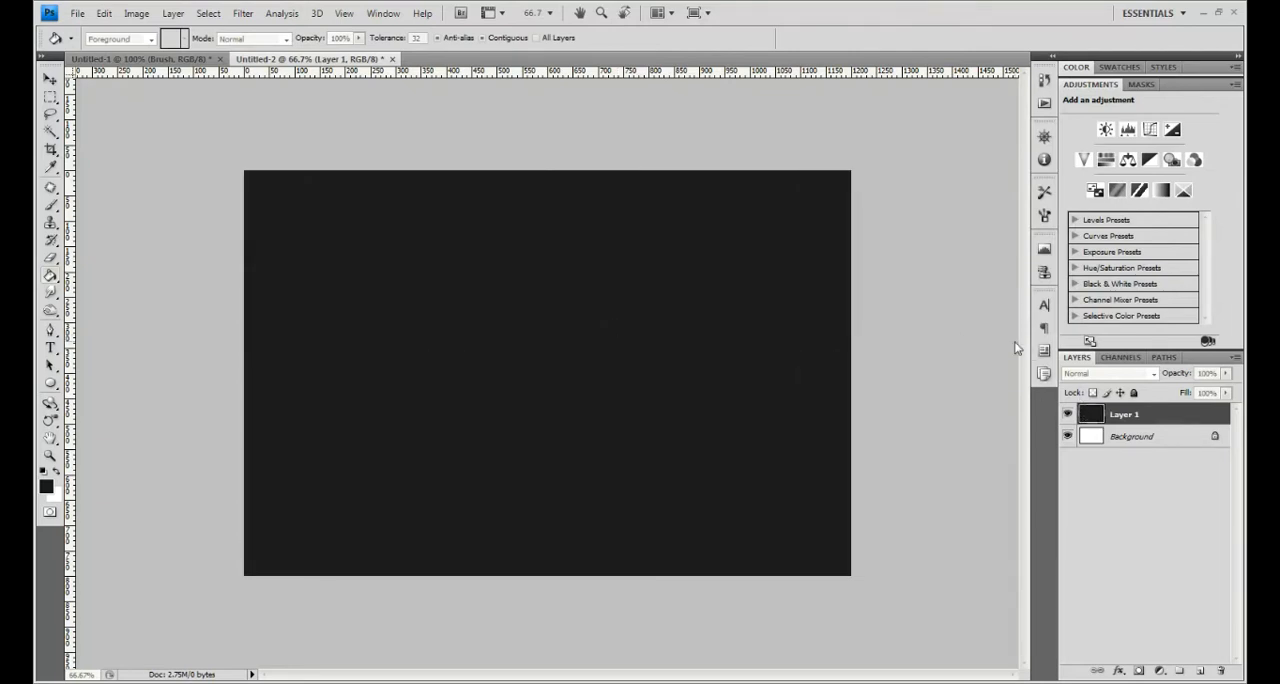
- Add a new layer named Gradient above the dark grey layer
{"action": "key", "text": "ctrl+shift+n"}
{"action": "type", "text": "Gradient"}
{"action": "key", "text": "Return"}
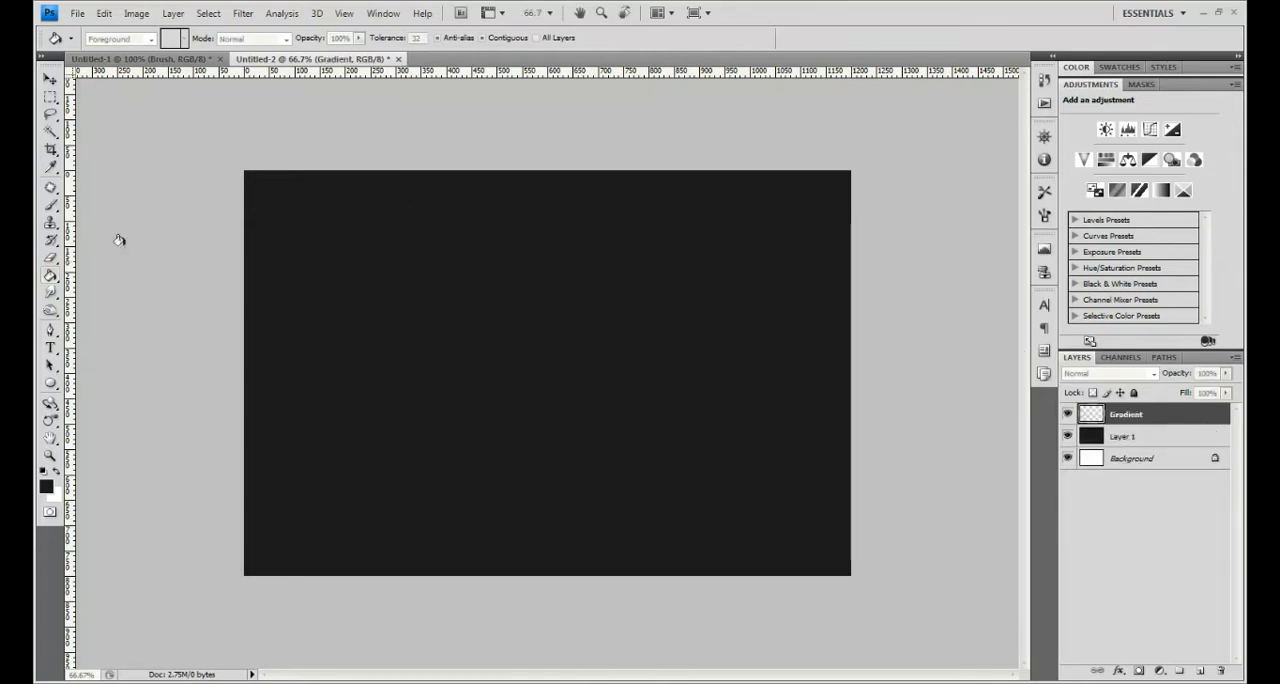
- Edit the Gradient tool's Black, White gradient so that its first colour stop is dark blue #043e6f
{"action": "key", "text": "shift+g"}
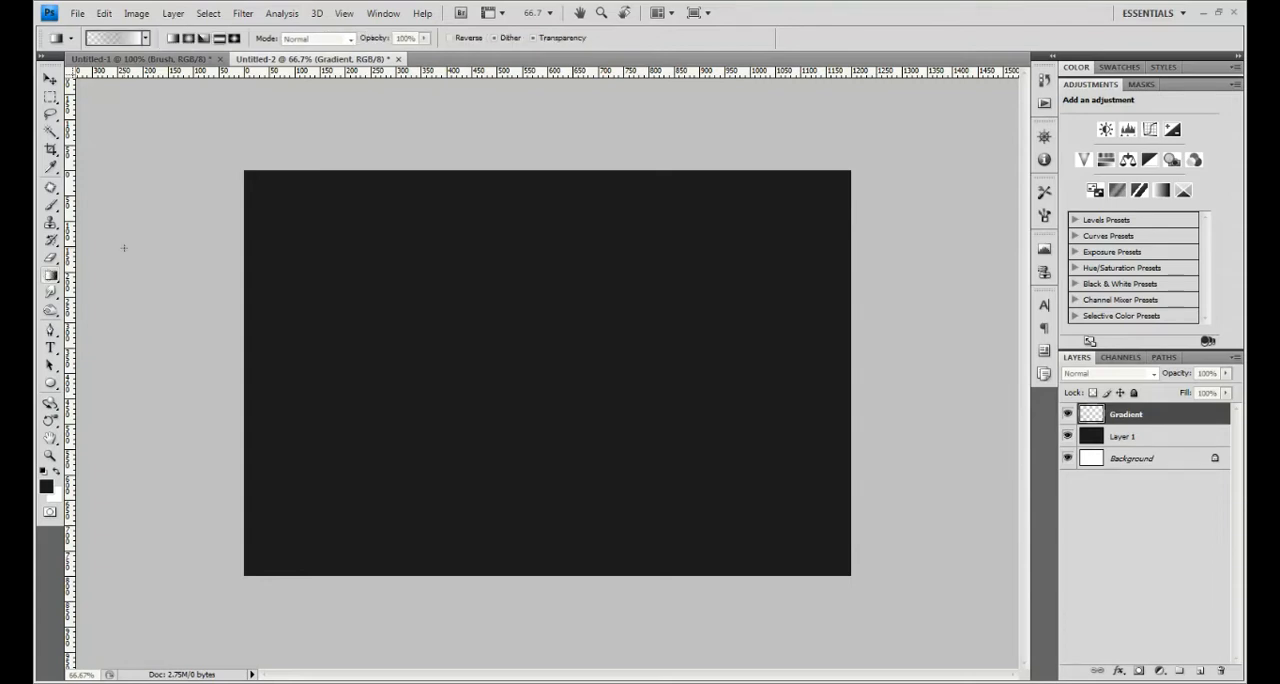
{"action": "left_click", "coordinate": [112, 38]}
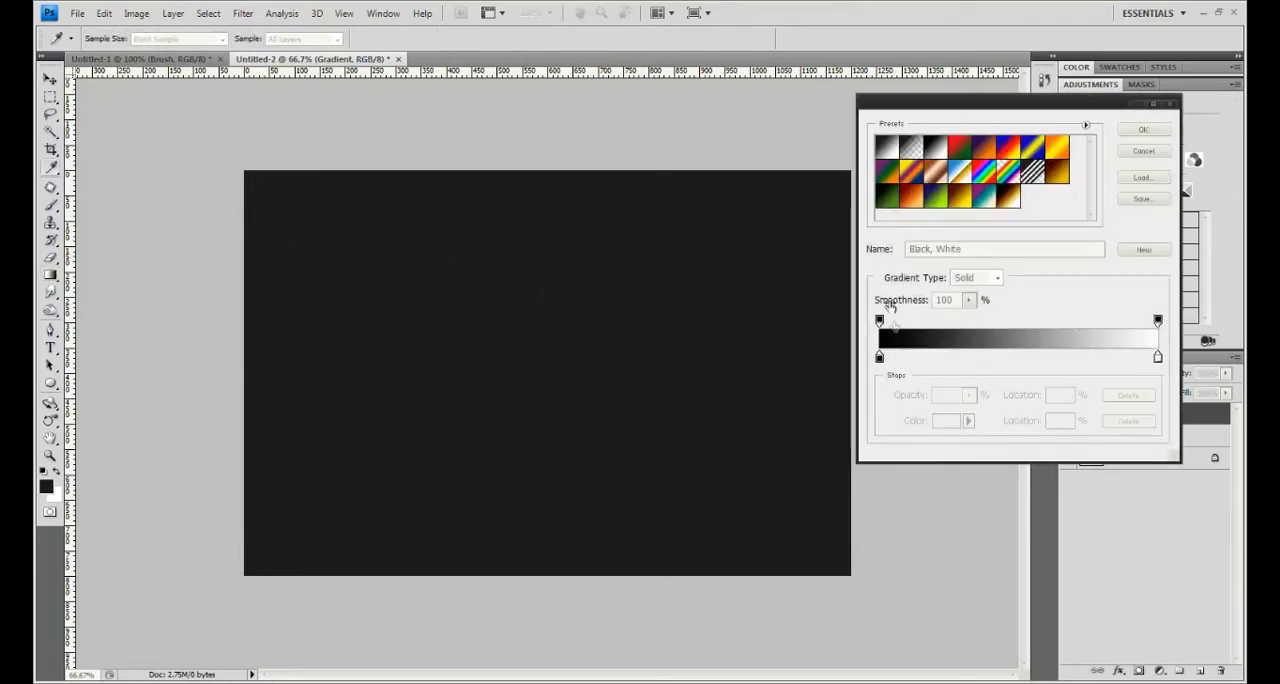
{"action": "left_click", "coordinate": [880, 358]}
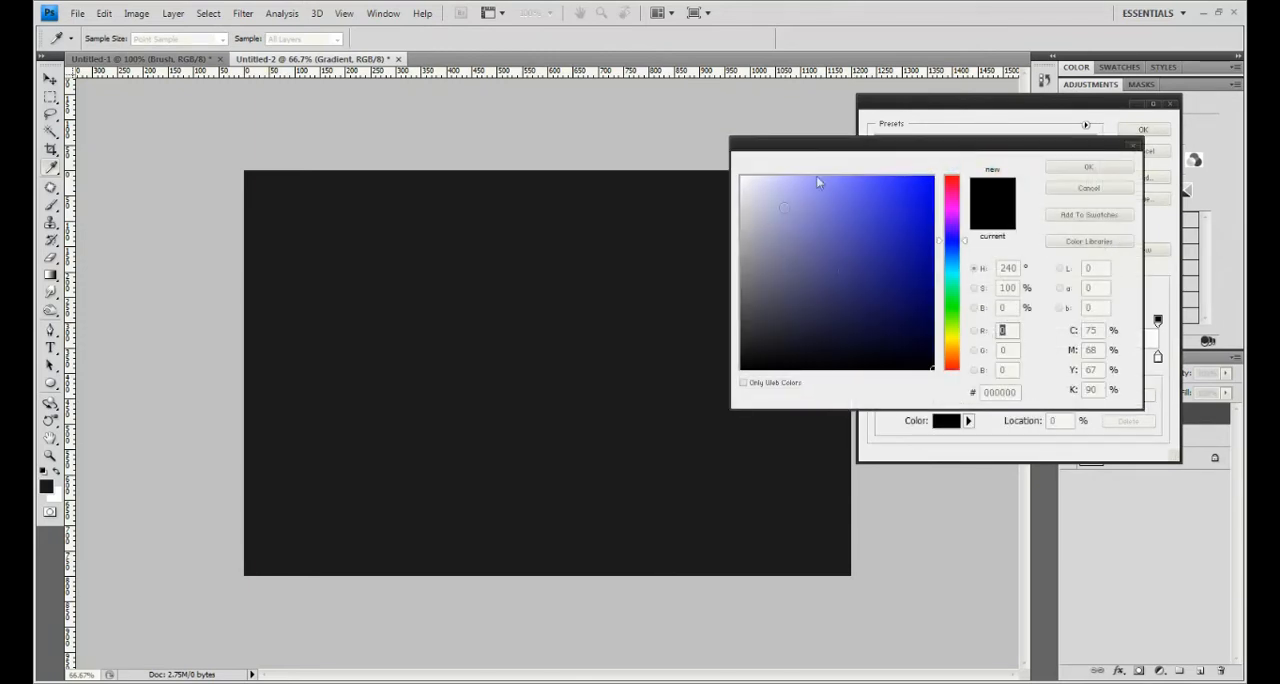
{"action": "left_click", "coordinate": [927, 285]}
{"action": "left_click_drag", "start_coordinate": [956, 265], "coordinate": [956, 258]}
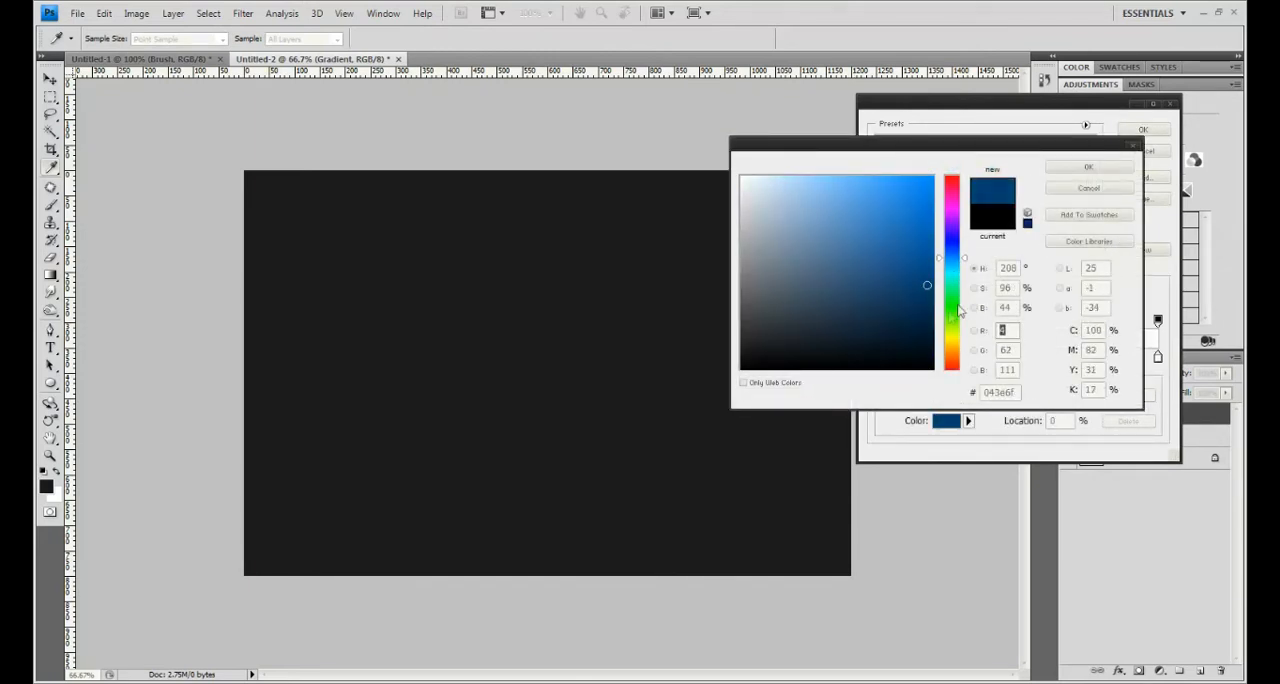
{"action": "left_click", "coordinate": [1080, 168]}
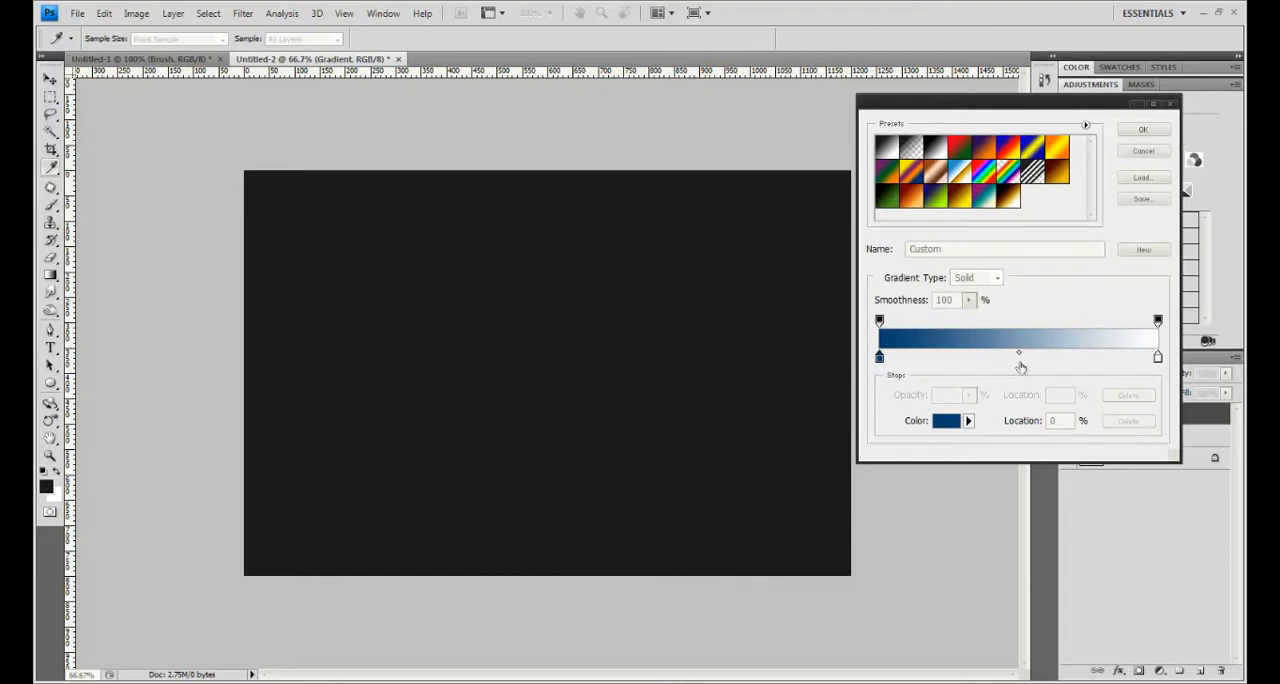
- Add a middle colour stop at 51% of the gradient and colour it medium green
{"action": "left_click", "coordinate": [1020, 362]}
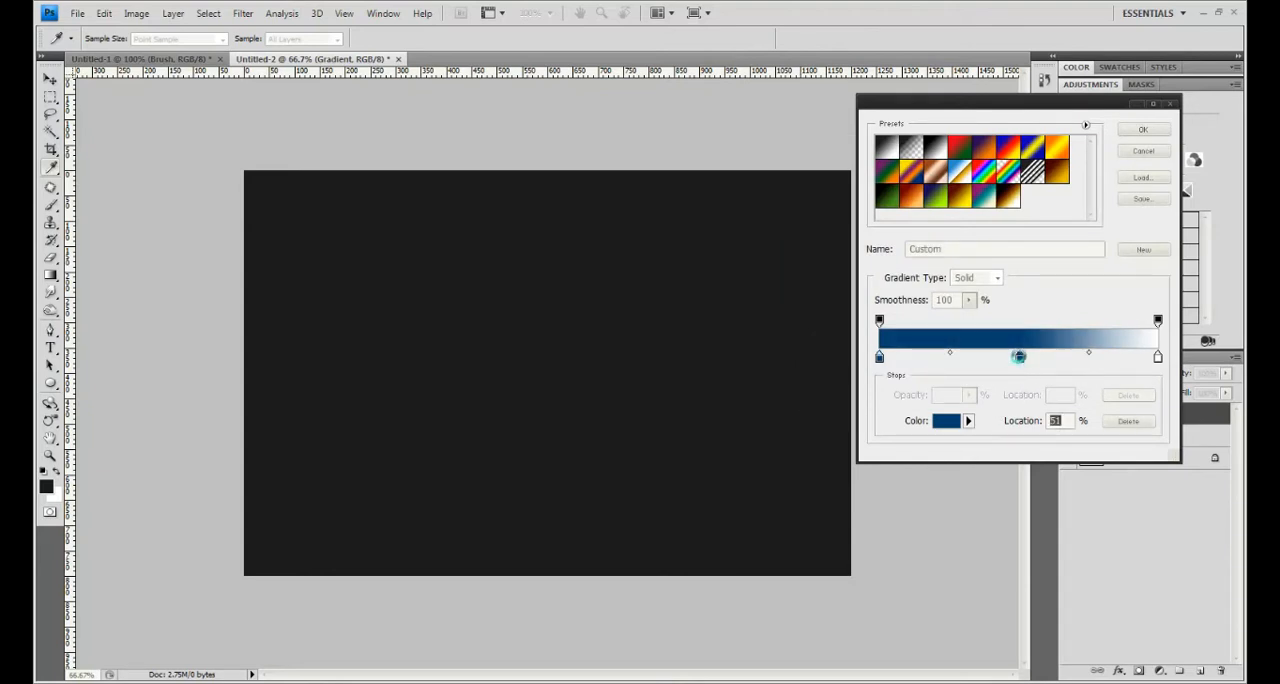
{"action": "double_click", "coordinate": [1019, 357]}
{"action": "left_click", "coordinate": [953, 306]}
{"action": "left_click_drag", "start_coordinate": [926, 246], "coordinate": [922, 243]}
{"action": "left_click", "coordinate": [1090, 167]}
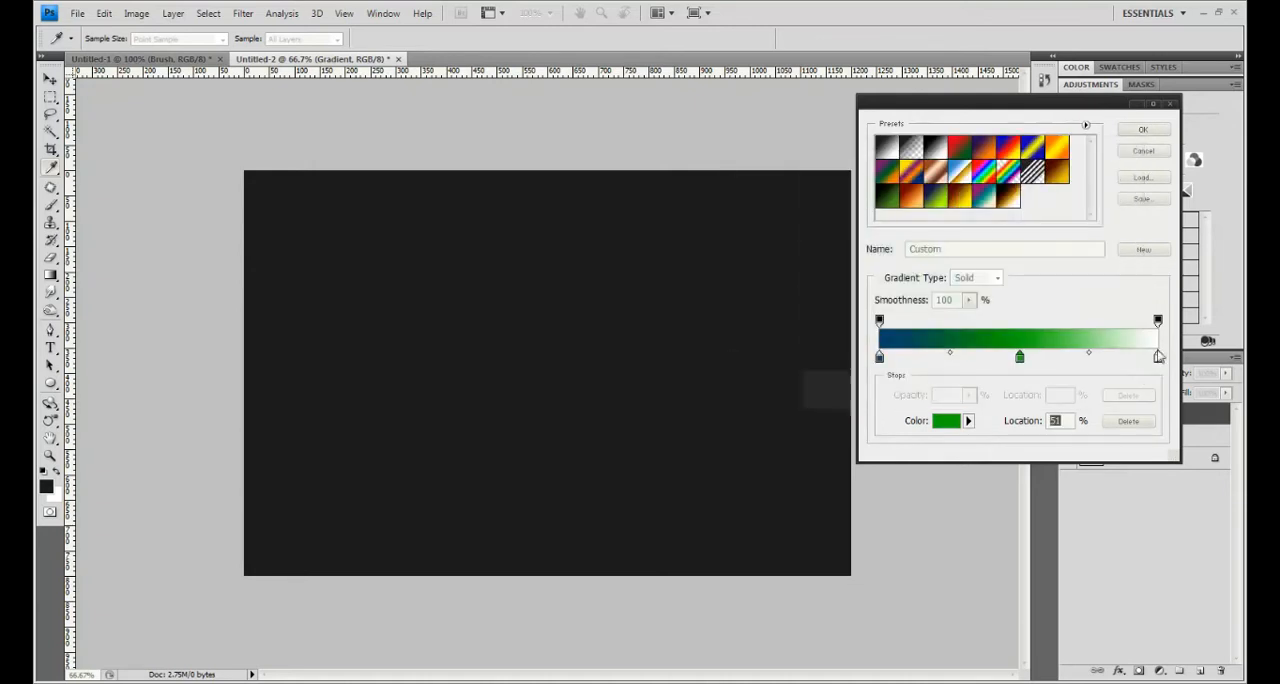
- Change the gradient's end colour stop to yellow #dfd811
{"action": "left_click", "coordinate": [1158, 357]}
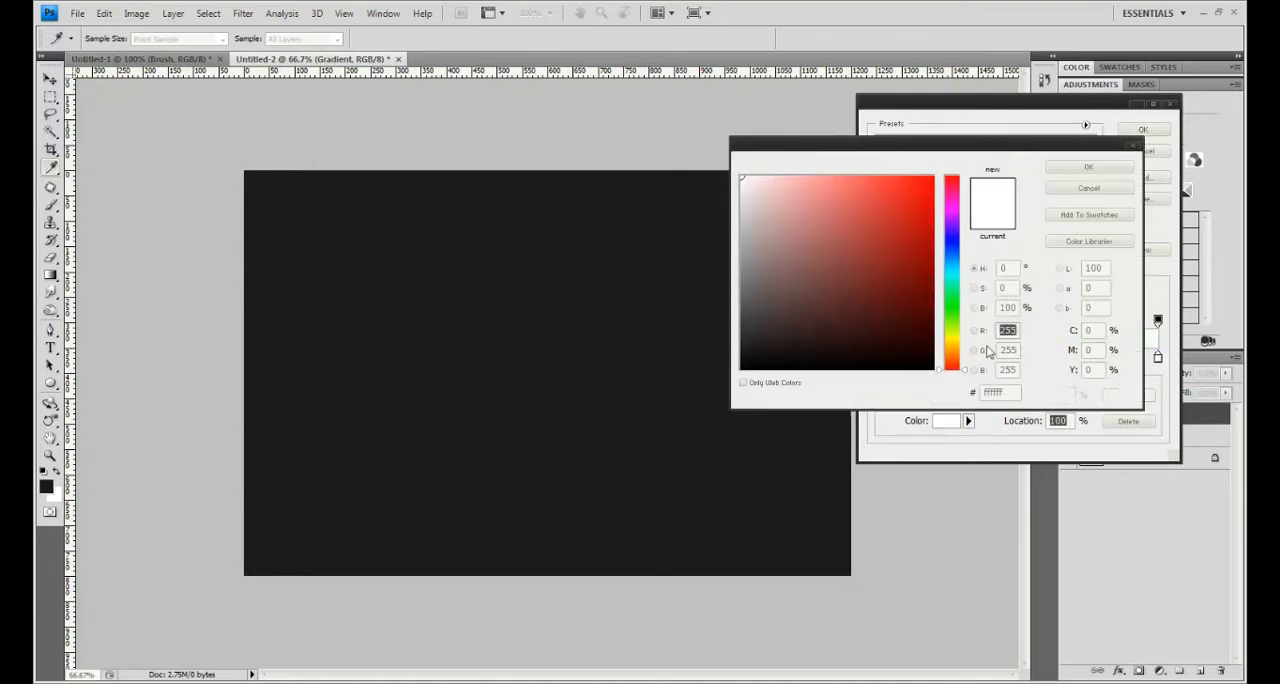
{"action": "left_click", "coordinate": [952, 338]}
{"action": "left_click", "coordinate": [919, 200]}
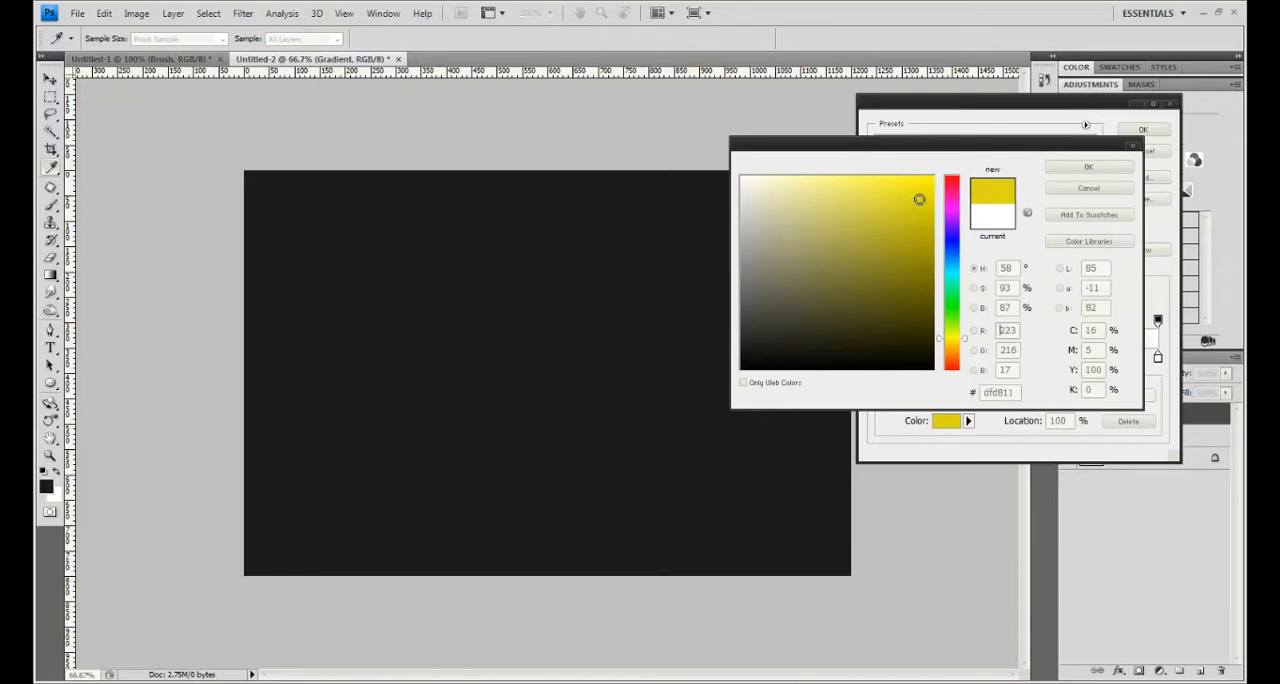
{"action": "left_click", "coordinate": [1088, 166]}
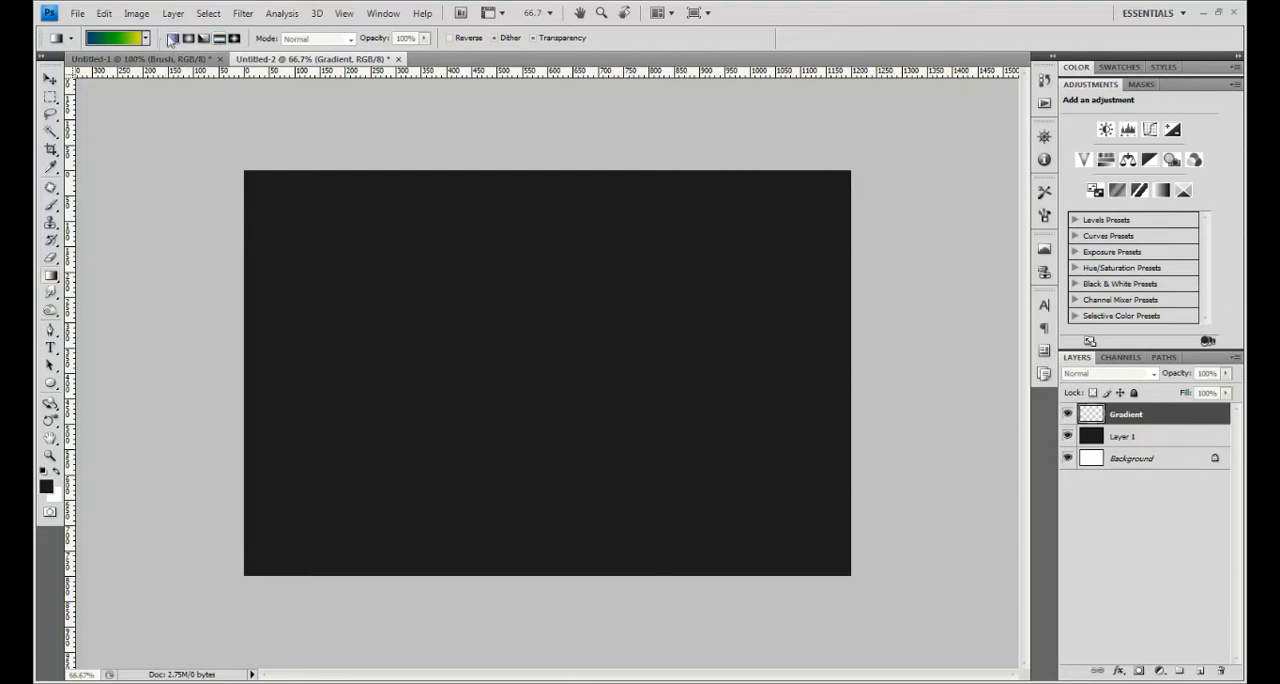
- Draw a reflected gradient from the canvas centre to its top-left corner and set the Gradient layer's blend mode to Soft Light
{"action": "left_click_drag", "start_coordinate": [553, 355], "coordinate": [250, 175]}
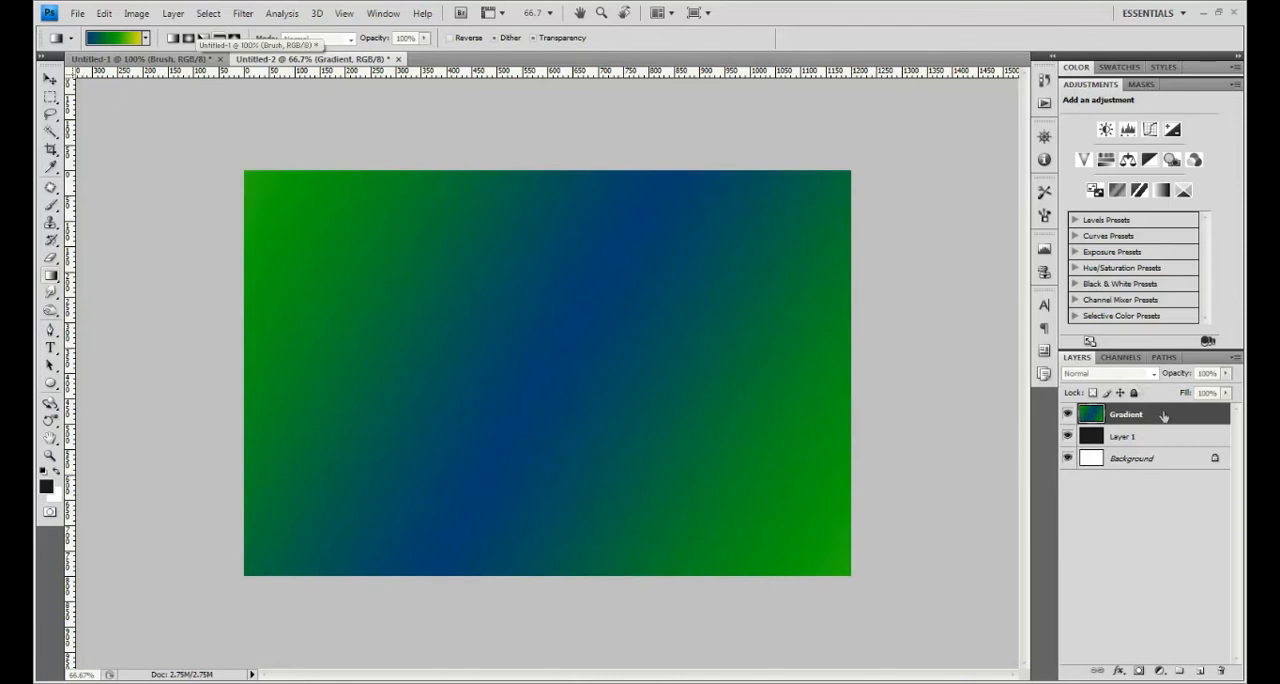
{"action": "left_click", "coordinate": [1108, 373]}
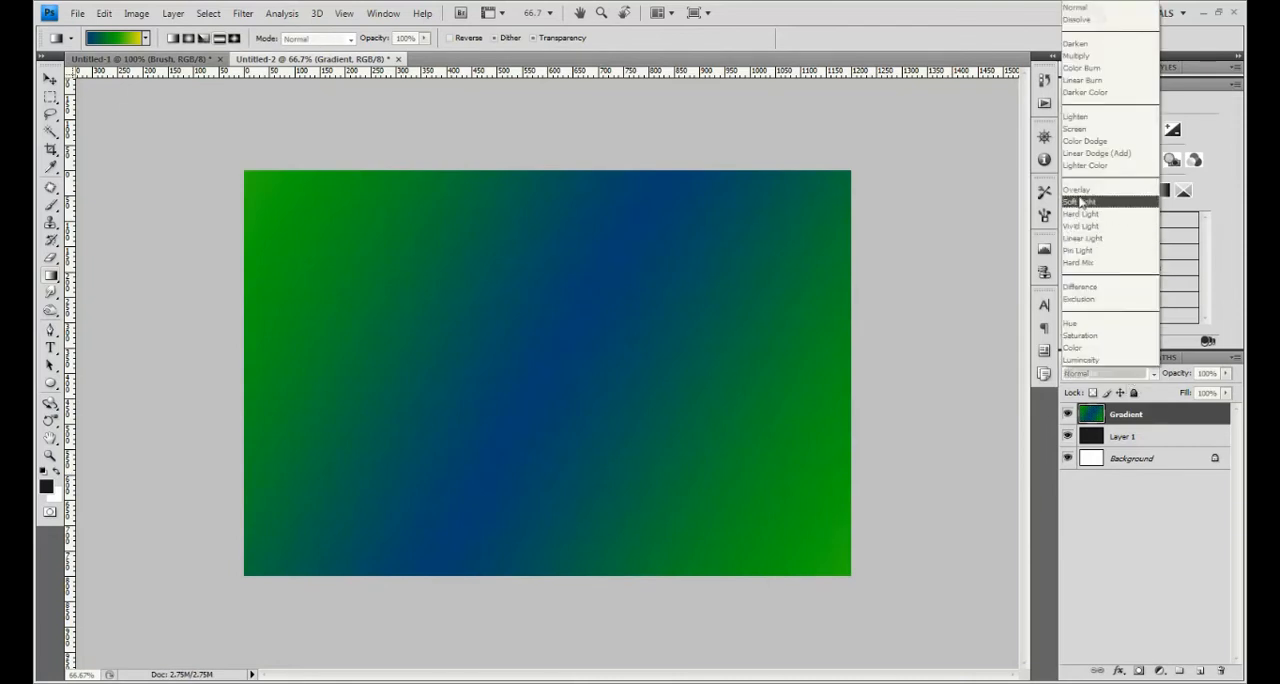
{"action": "left_click", "coordinate": [1080, 202]}
{"action": "left_click", "coordinate": [1120, 358]}
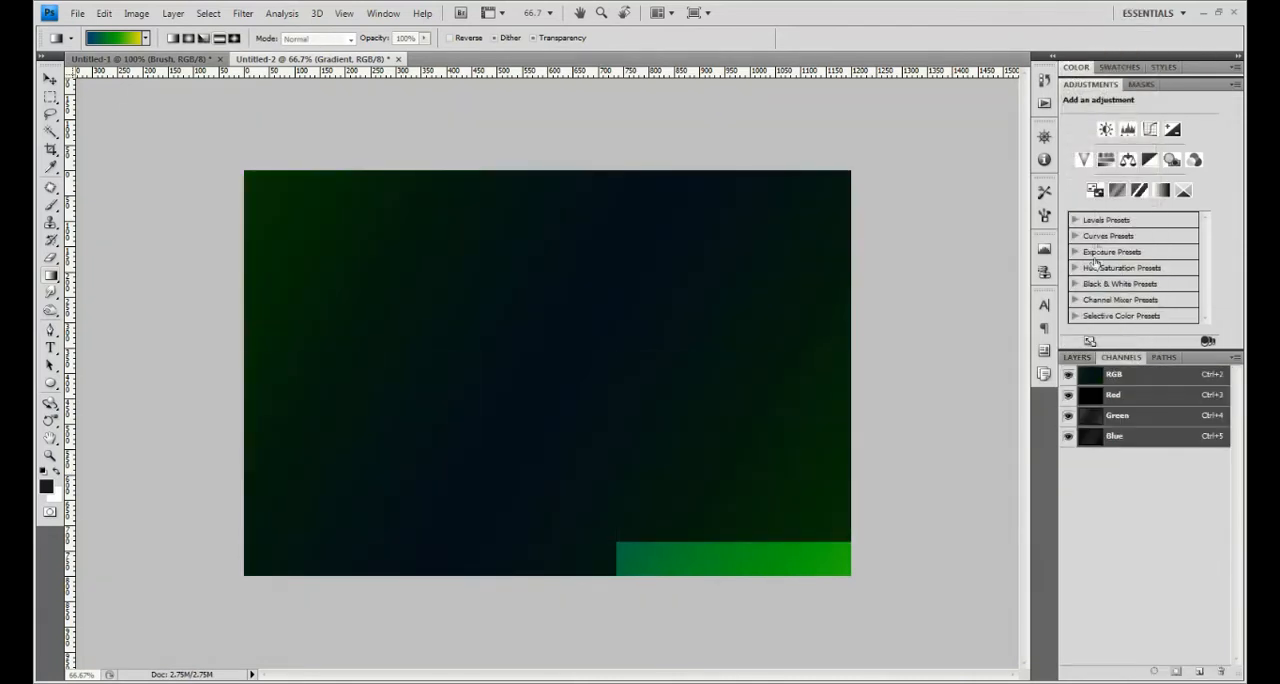
- Change the Gradient layer's blend mode to Overlay
{"action": "left_click", "coordinate": [1077, 357]}
{"action": "left_click", "coordinate": [1108, 373]}
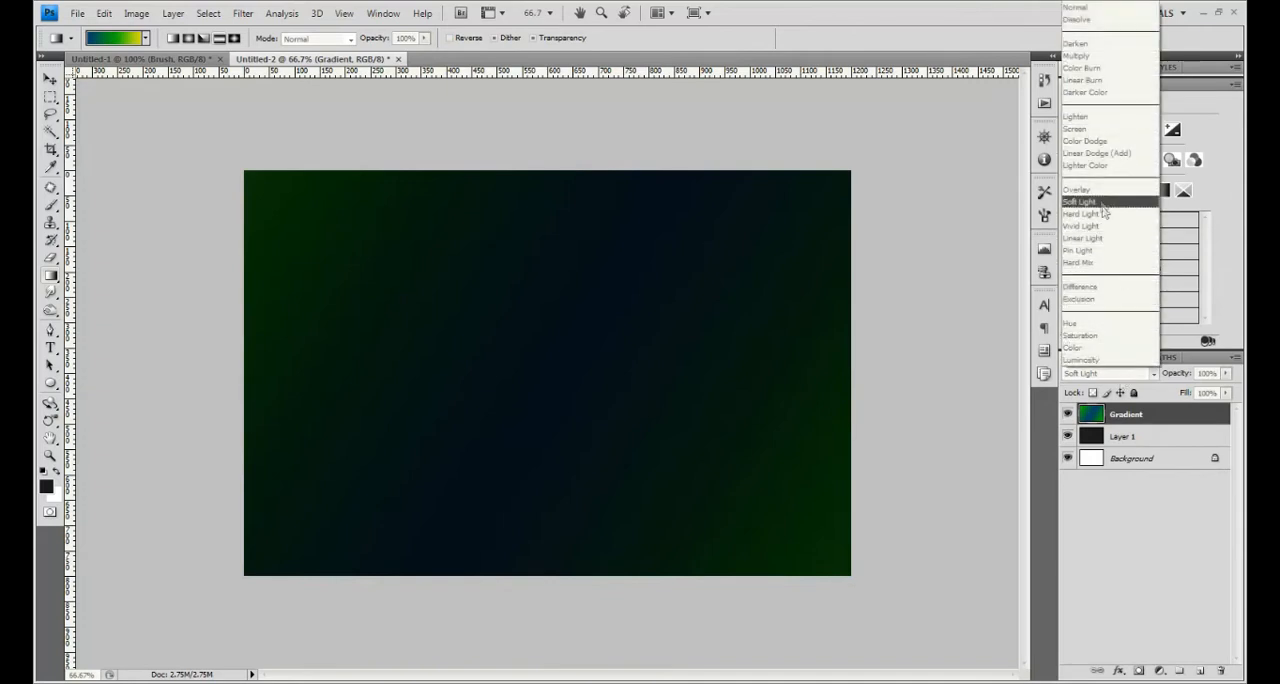
{"action": "left_click", "coordinate": [1078, 189]}
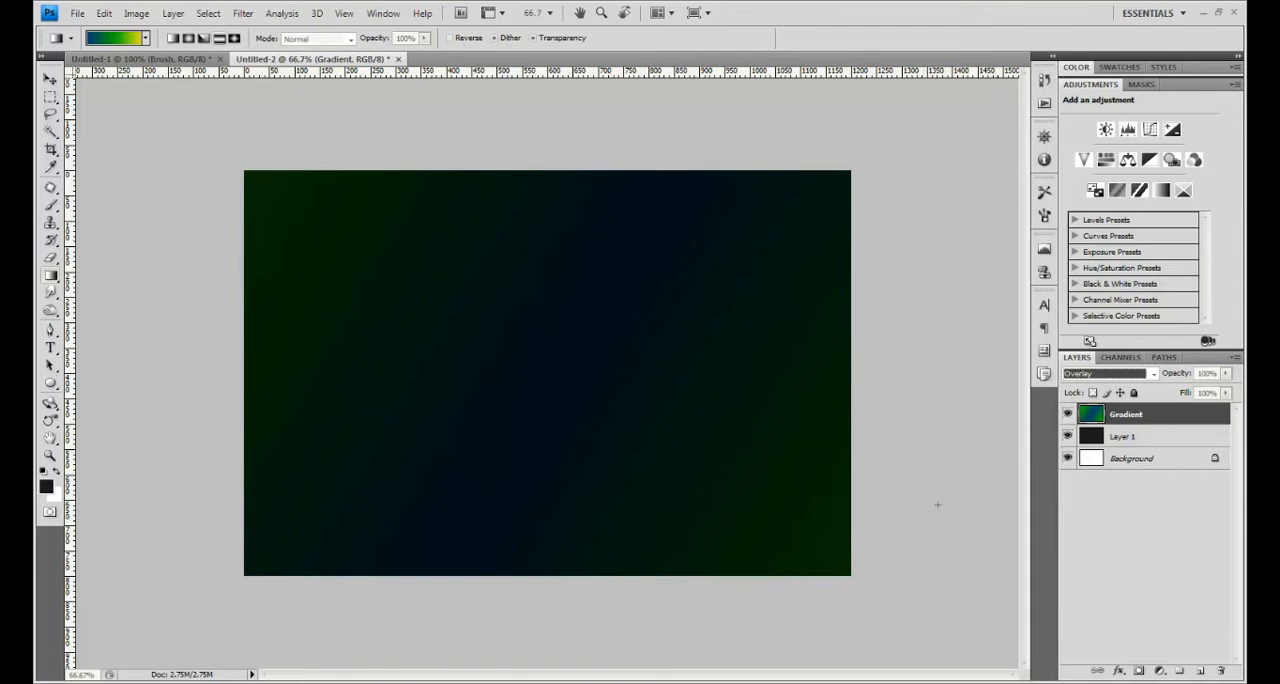
- Add a layer group above the Gradient layer and set the group's blend mode to Color Dodge
{"action": "left_click", "coordinate": [1180, 672]}
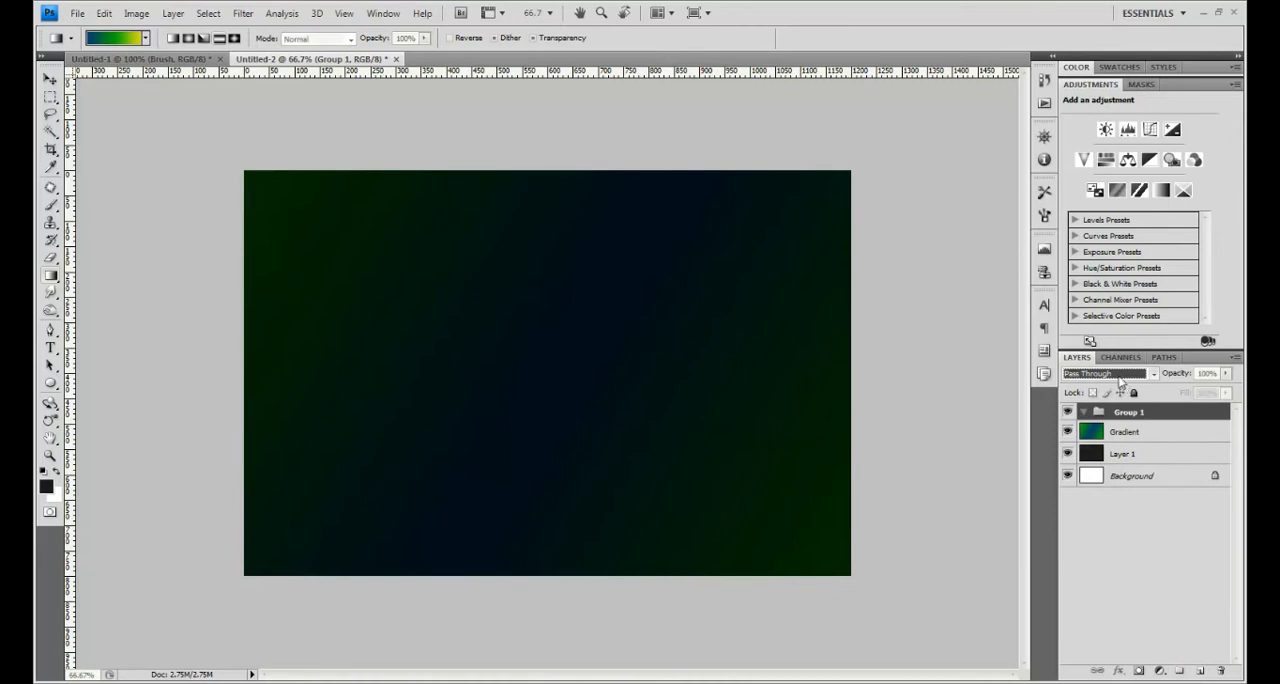
{"action": "left_click", "coordinate": [1120, 376]}
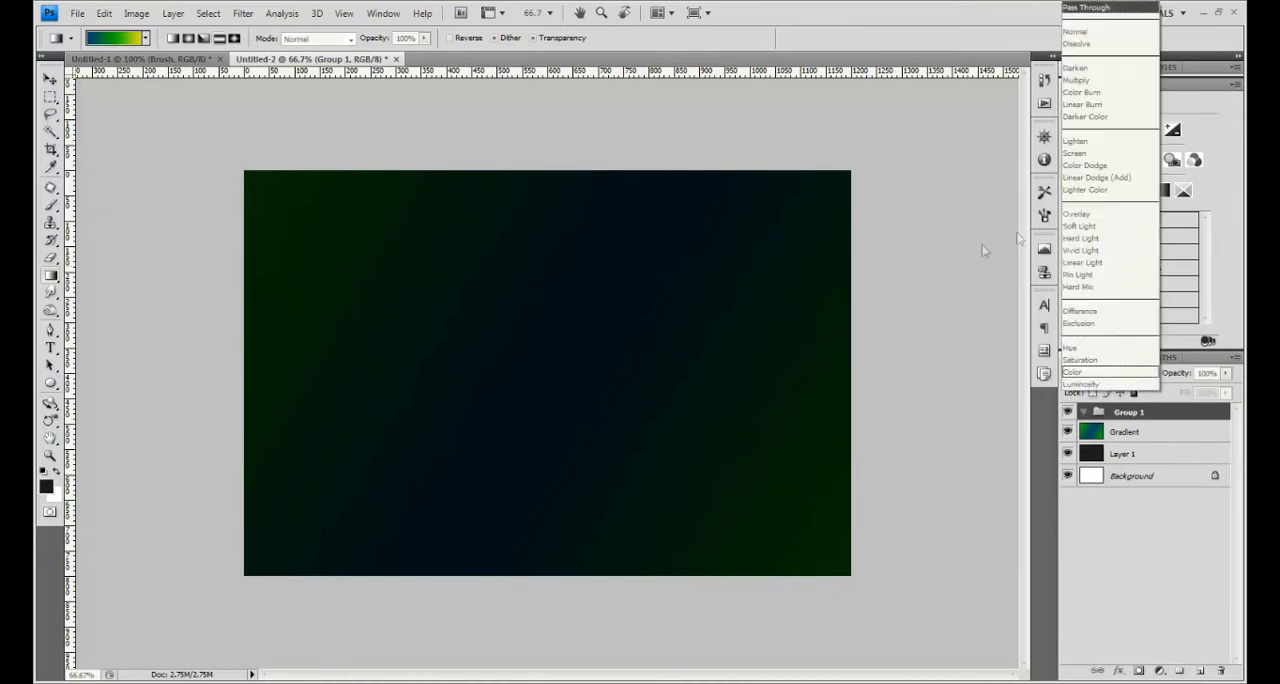
{"action": "left_click", "coordinate": [1097, 166]}
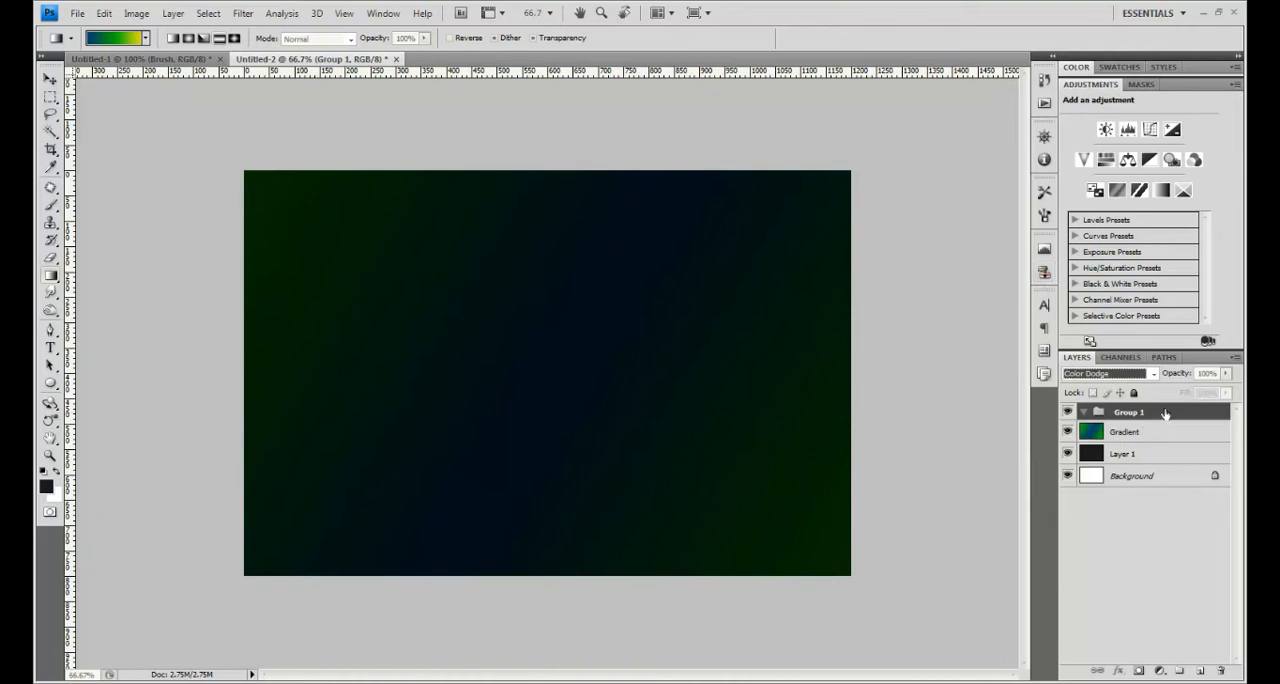
- Create a new layer named BG inside the group
{"action": "key", "text": "ctrl+shift+n"}
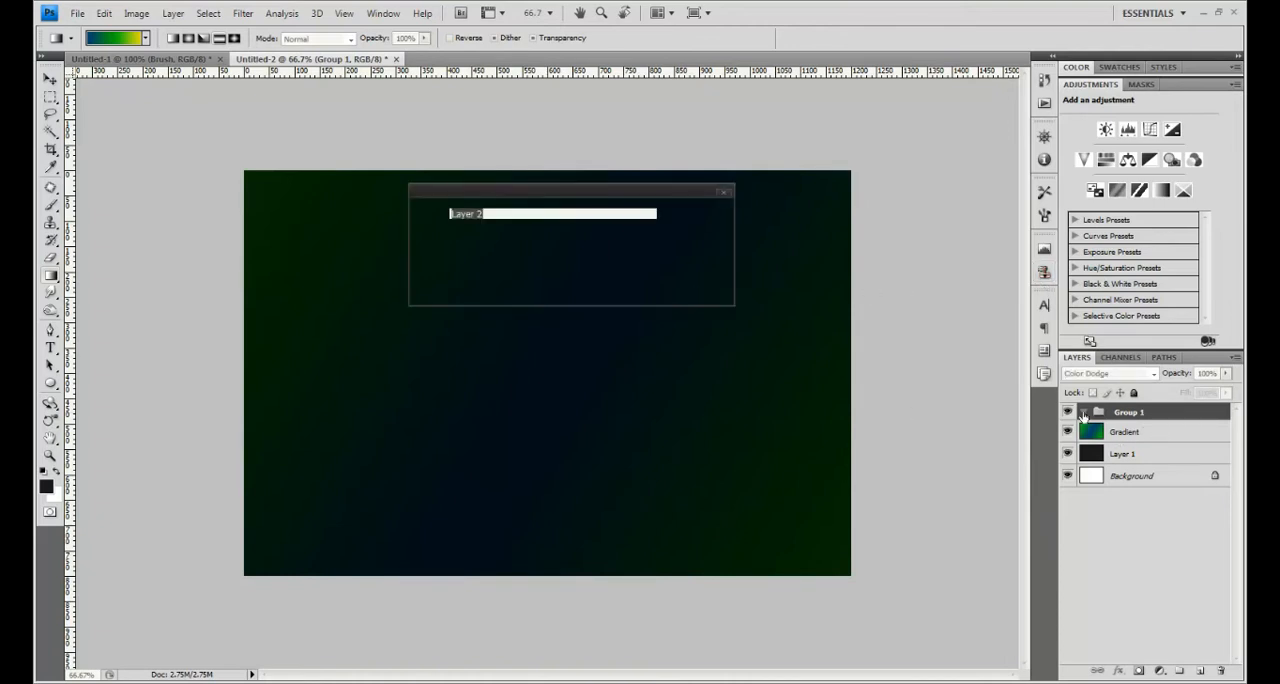
{"action": "type", "text": "BG"}
{"action": "key", "text": "Return"}
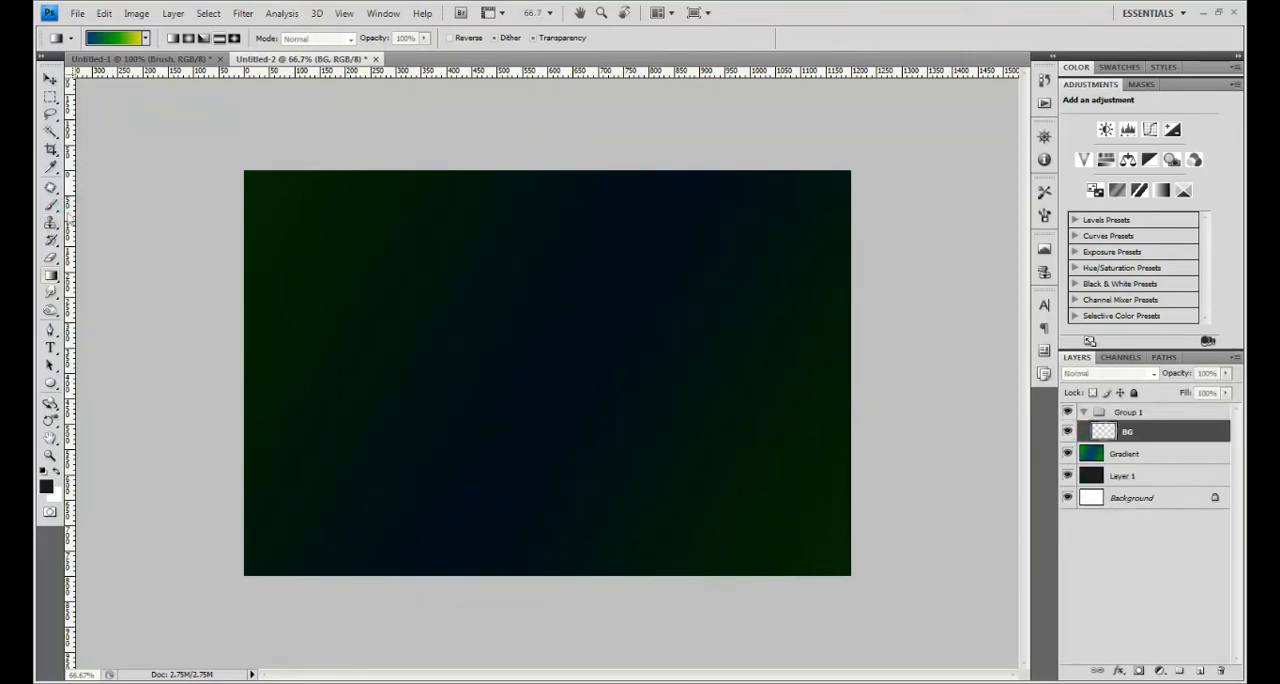
- Switch to the Brush tool and enlarge the bokeh brush to 600 px
{"action": "left_click", "coordinate": [51, 205]}
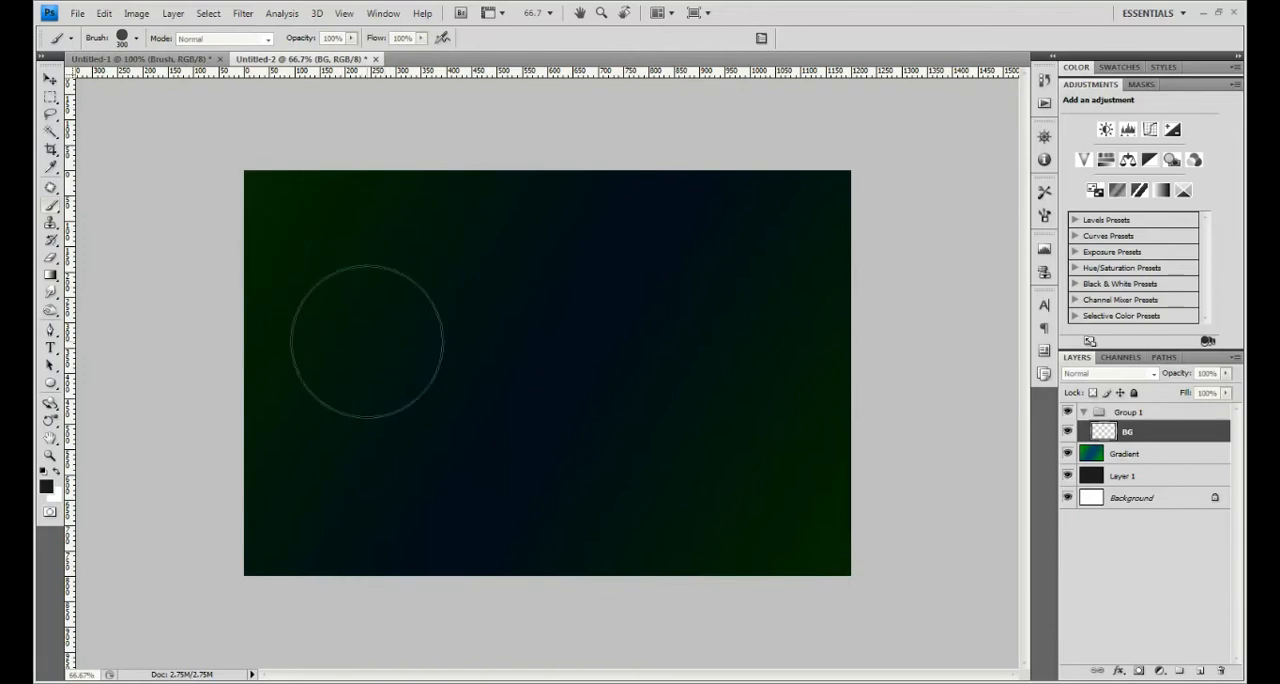
{"action": "key", "text": "bracketright"}
{"action": "key", "text": "bracketright"}
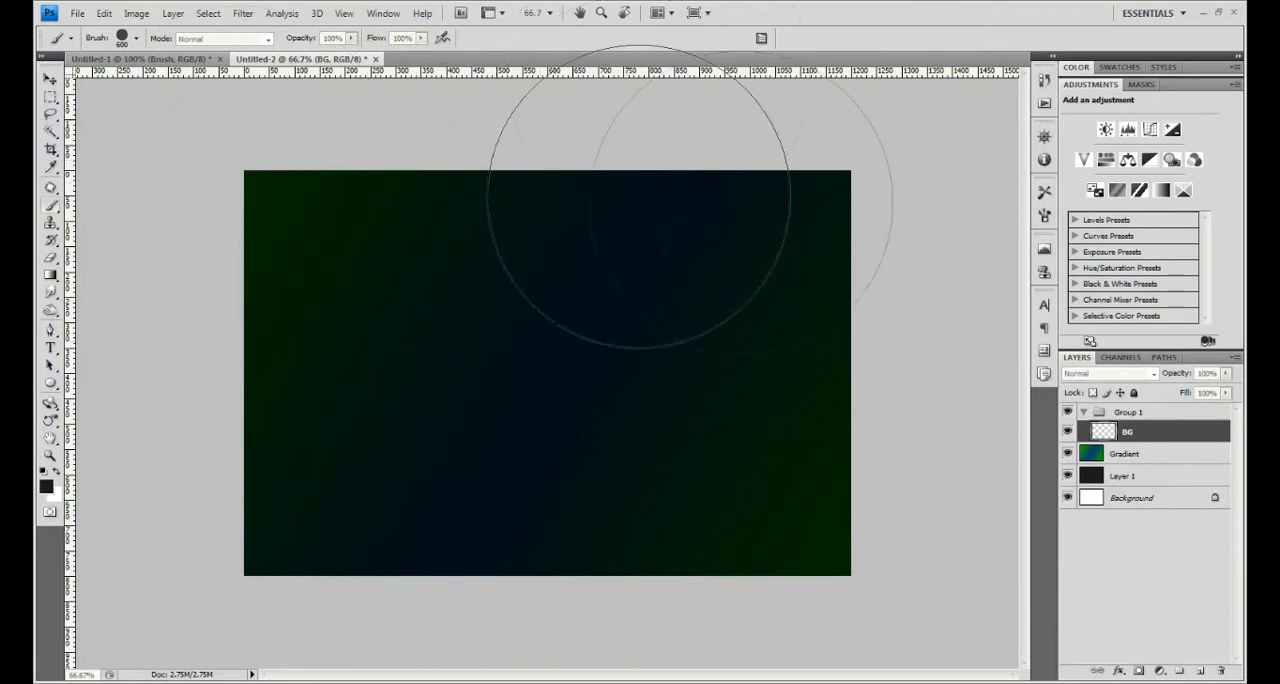
- Review the bokeh brush's Brush Tip Shape, Shape Dynamics, Scattering and Other Dynamics settings
{"action": "left_click", "coordinate": [1044, 216]}
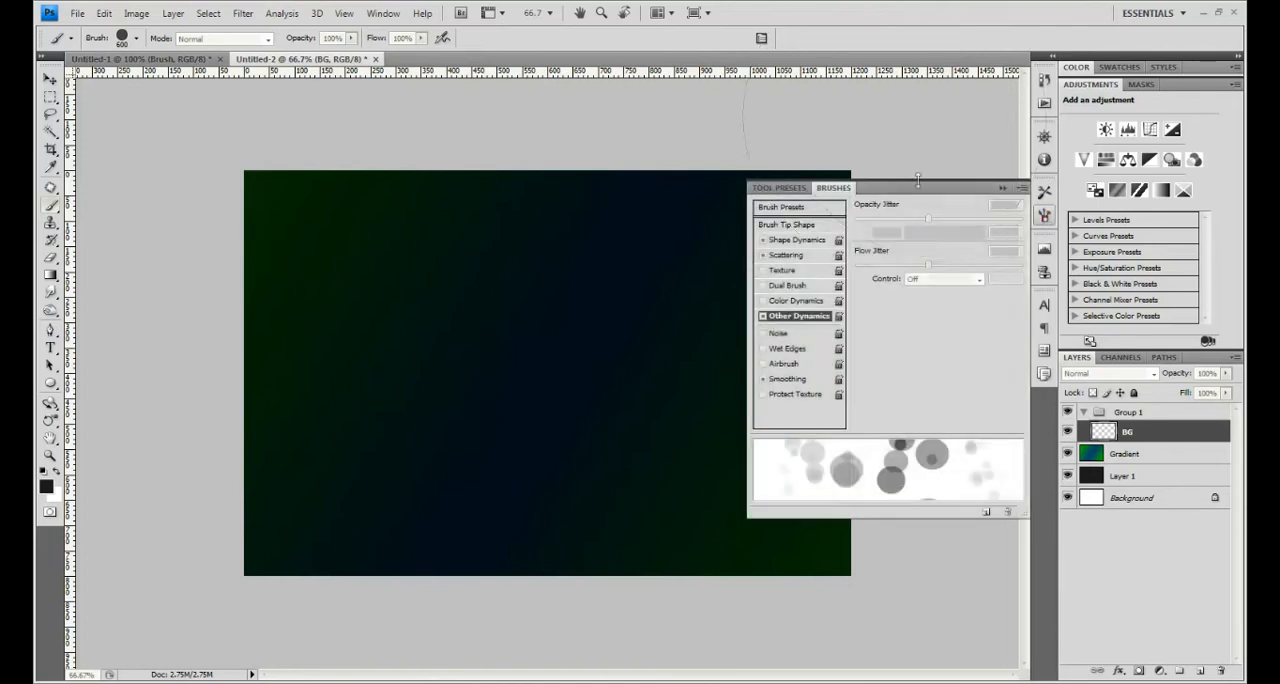
{"action": "left_click", "coordinate": [811, 209]}
{"action": "left_click", "coordinate": [794, 224]}
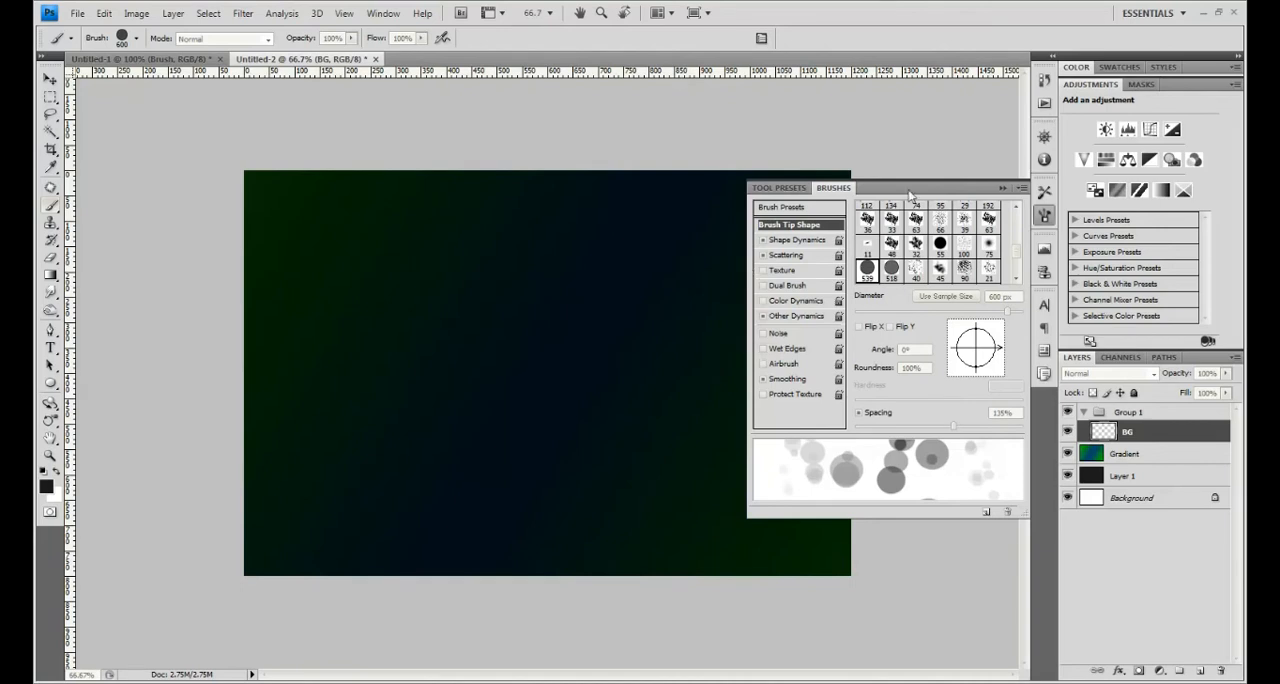
{"action": "left_click", "coordinate": [383, 13]}
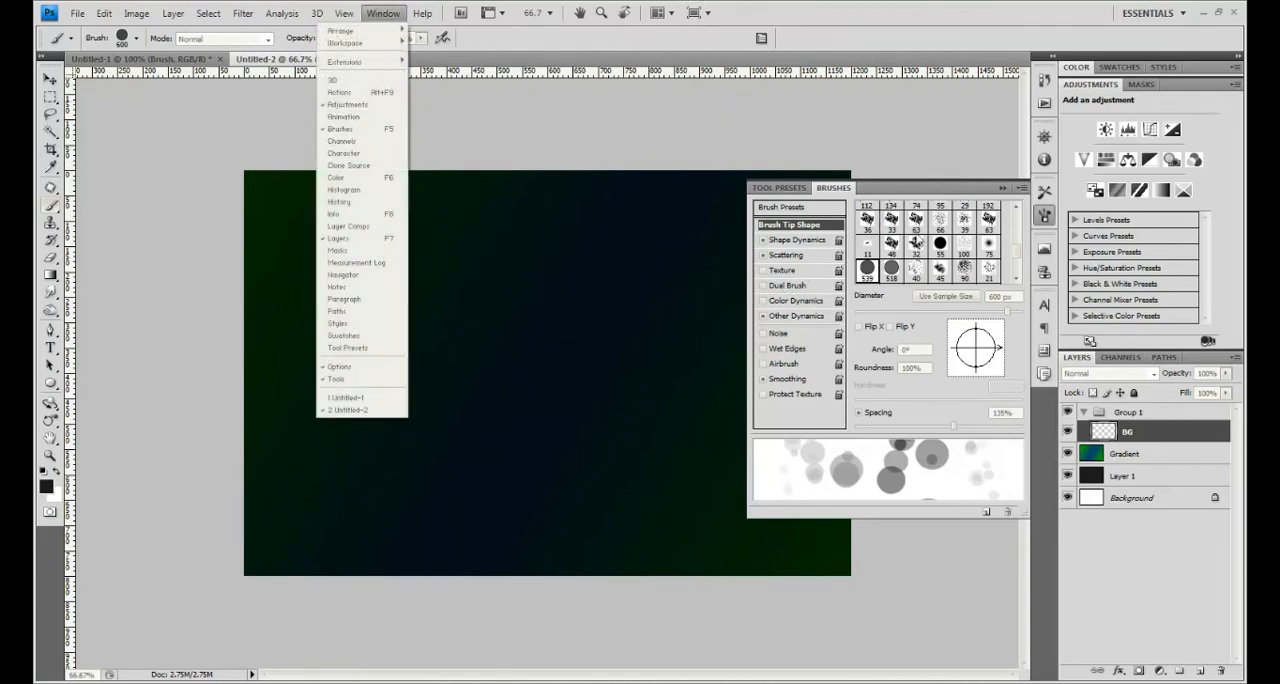
{"action": "left_click", "coordinate": [913, 197]}
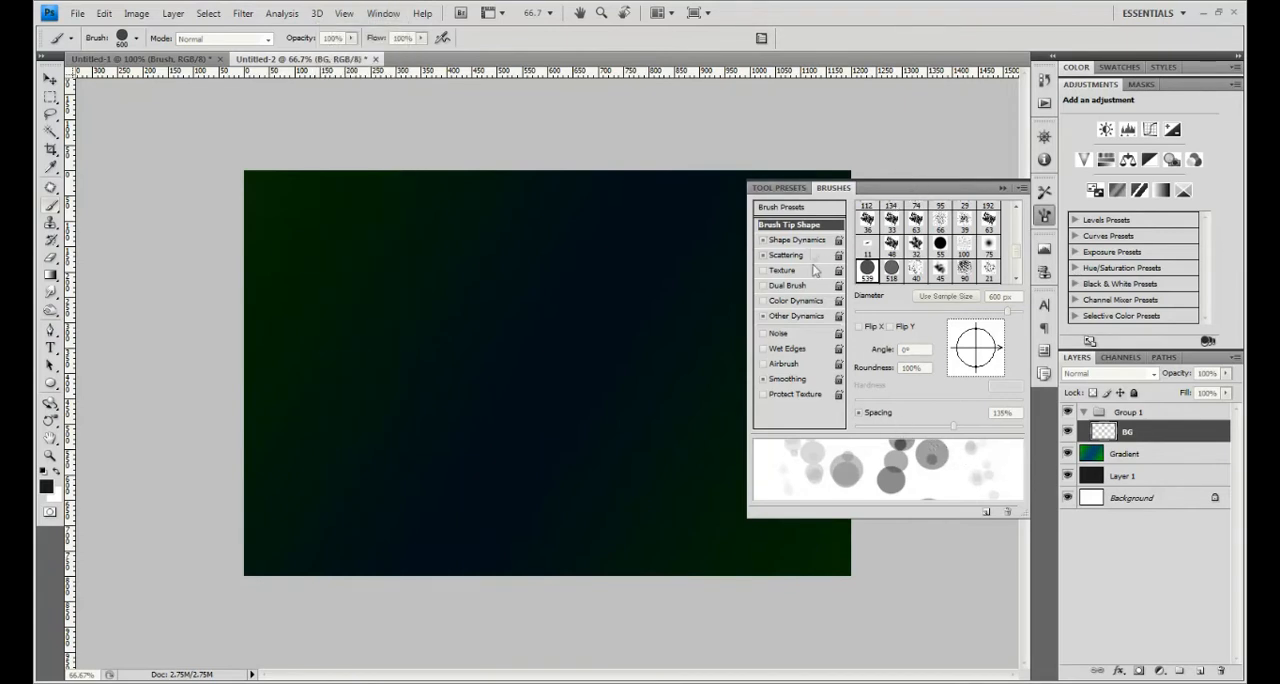
{"action": "left_click", "coordinate": [790, 241]}
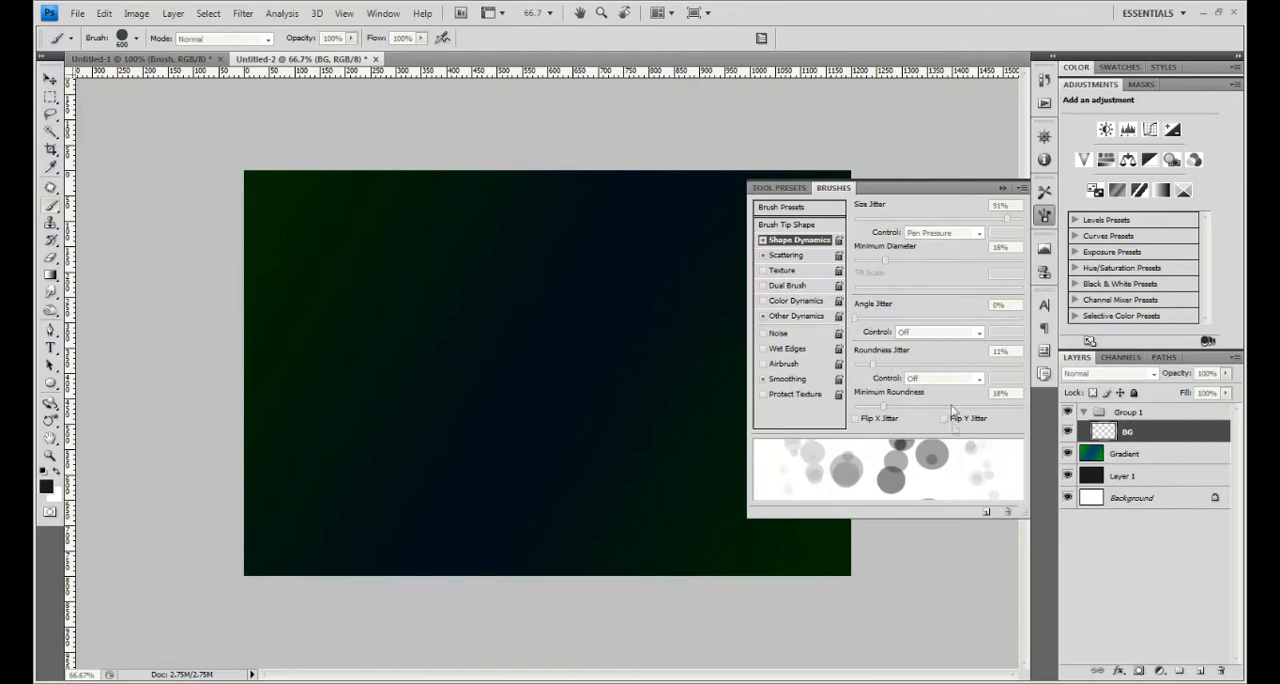
{"action": "left_click", "coordinate": [831, 257]}
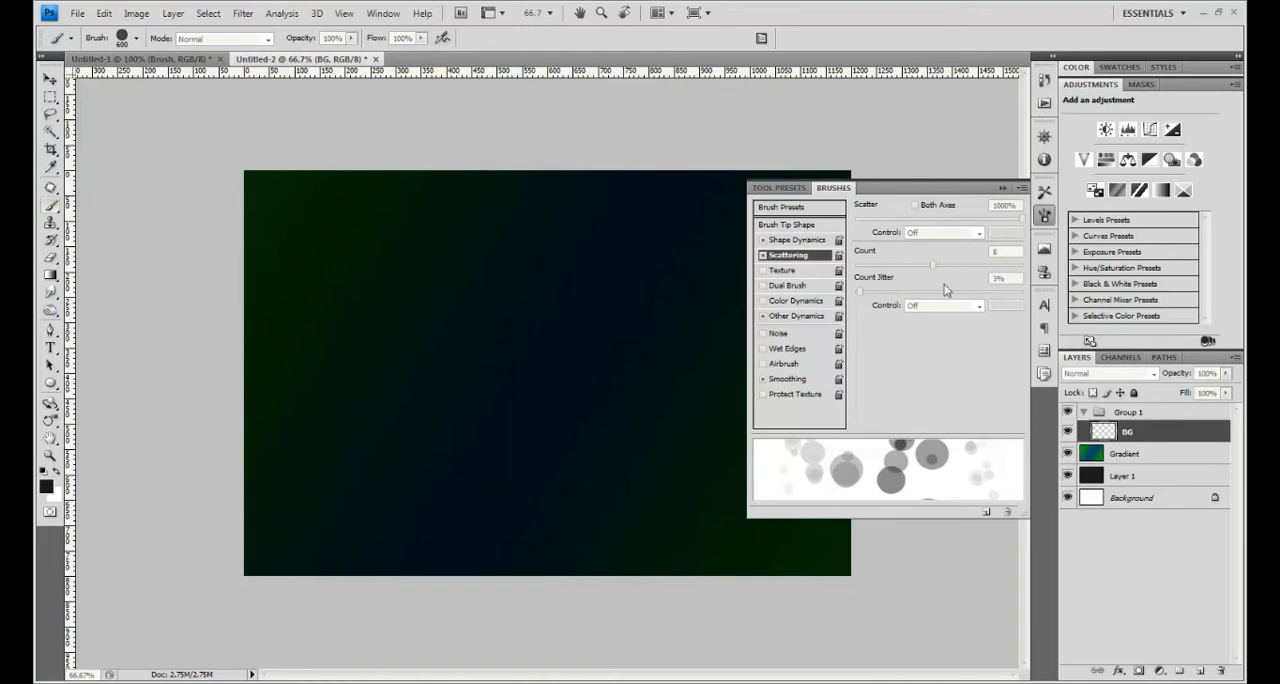
{"action": "left_click", "coordinate": [790, 317]}
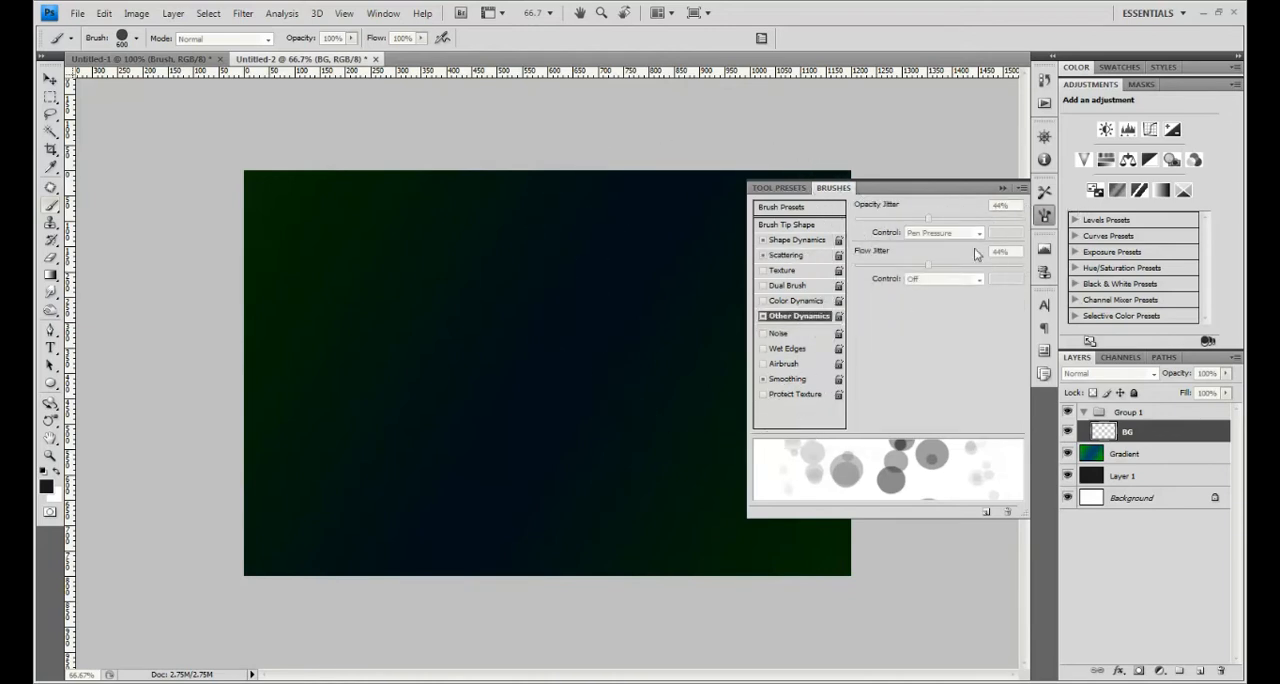
{"action": "left_click", "coordinate": [1001, 190]}
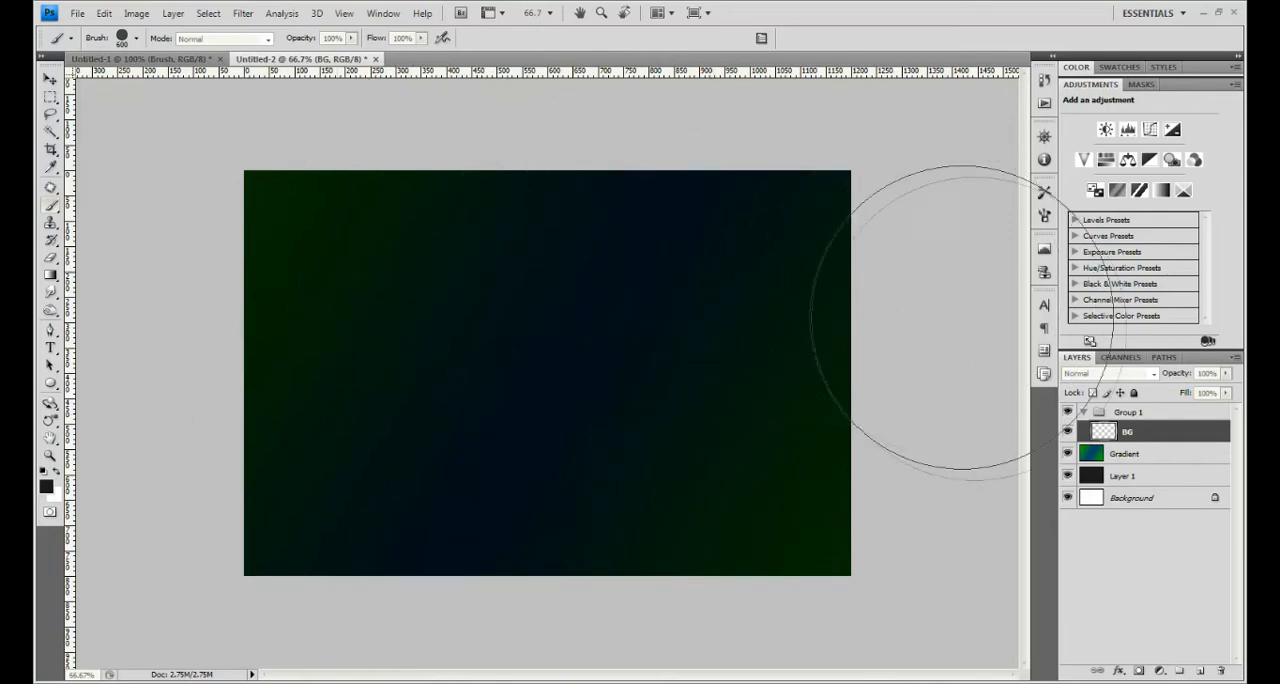
{"action": "mouse_move", "coordinate": [643, 323]}
{"action": "left_mouse_down"}
{"action": "mouse_move", "coordinate": [820, 323]}
{"action": "mouse_move", "coordinate": [791, 335]}
{"action": "left_mouse_up"}
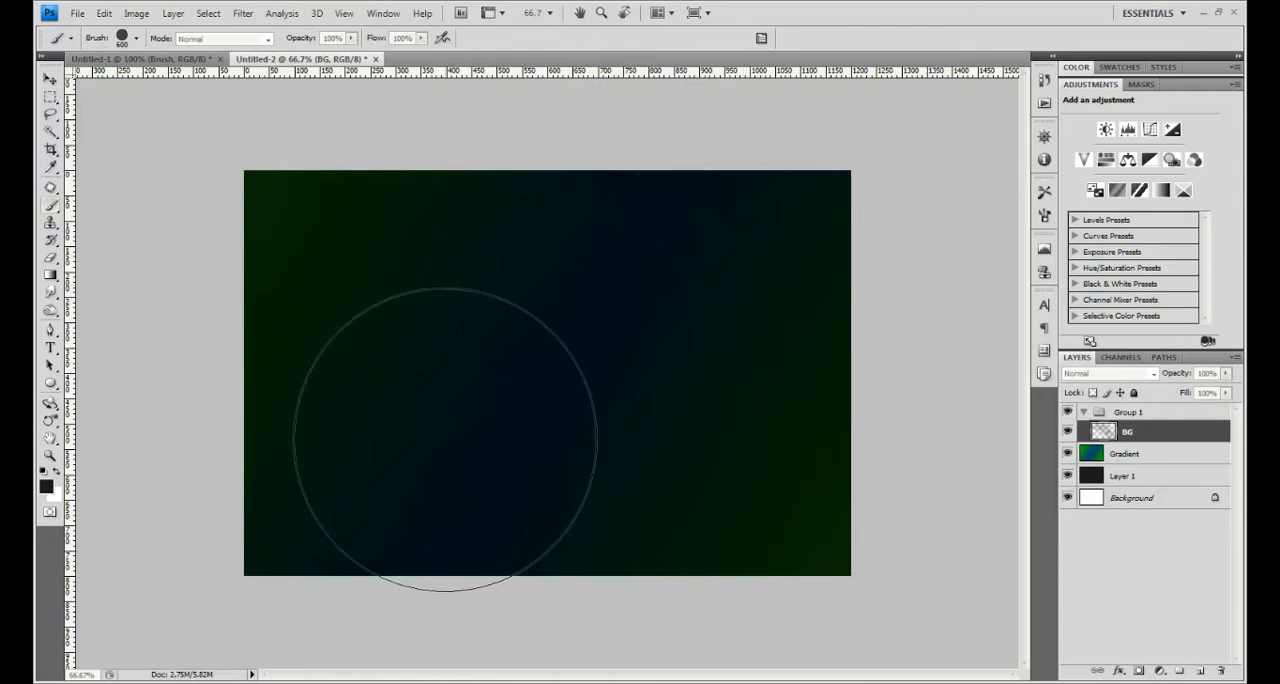
{"action": "left_click", "coordinate": [1044, 216]}
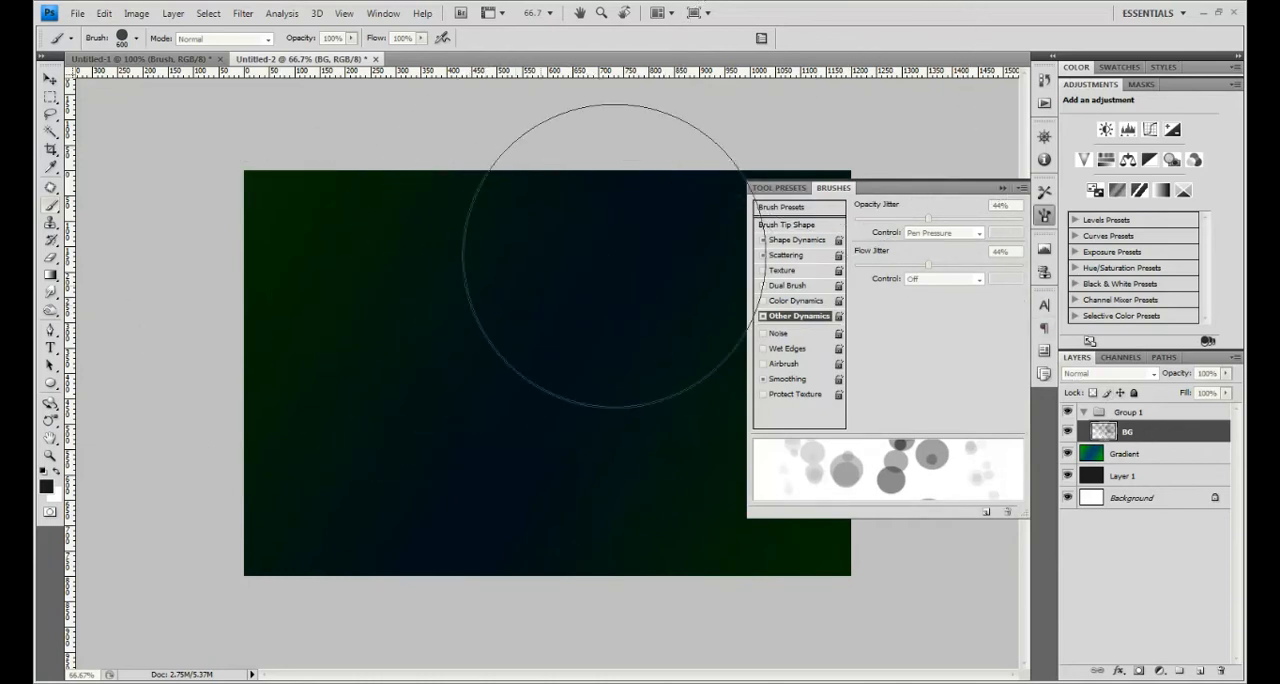
{"action": "key", "text": "ctrl+a"}
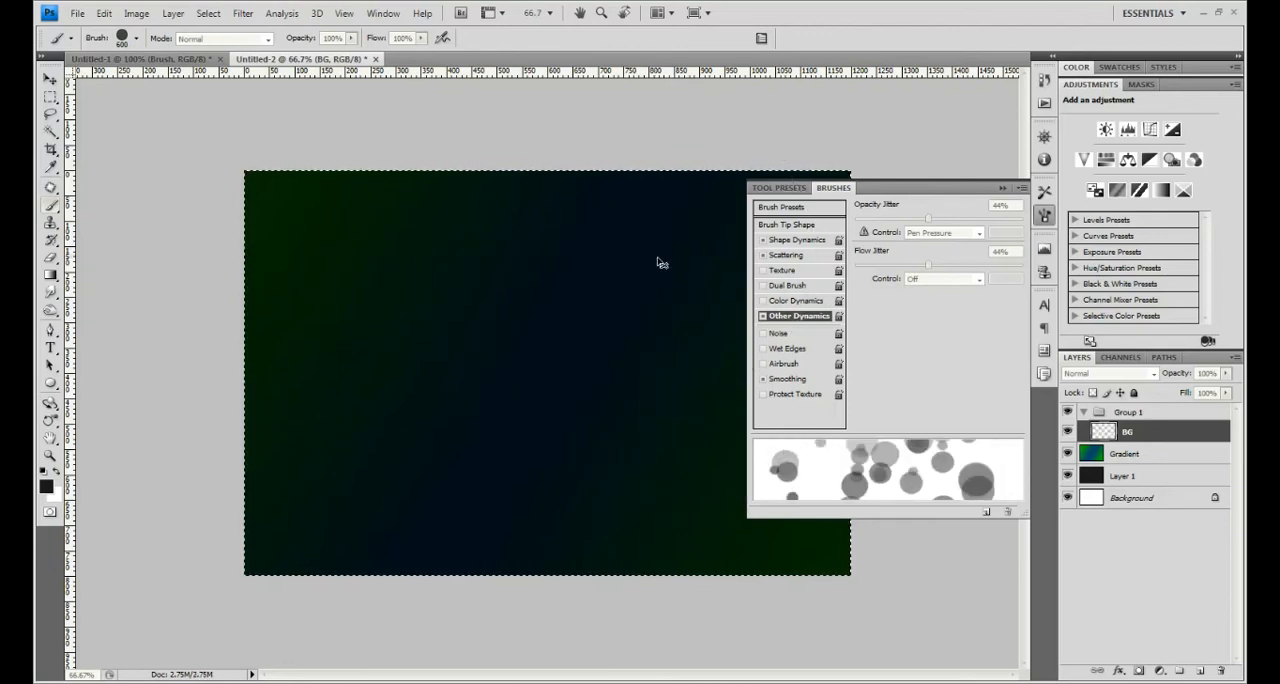
- Paint large white bokeh circles on the BG layer across both halves of the canvas with the 600 px brush
{"action": "left_click", "coordinate": [386, 271]}
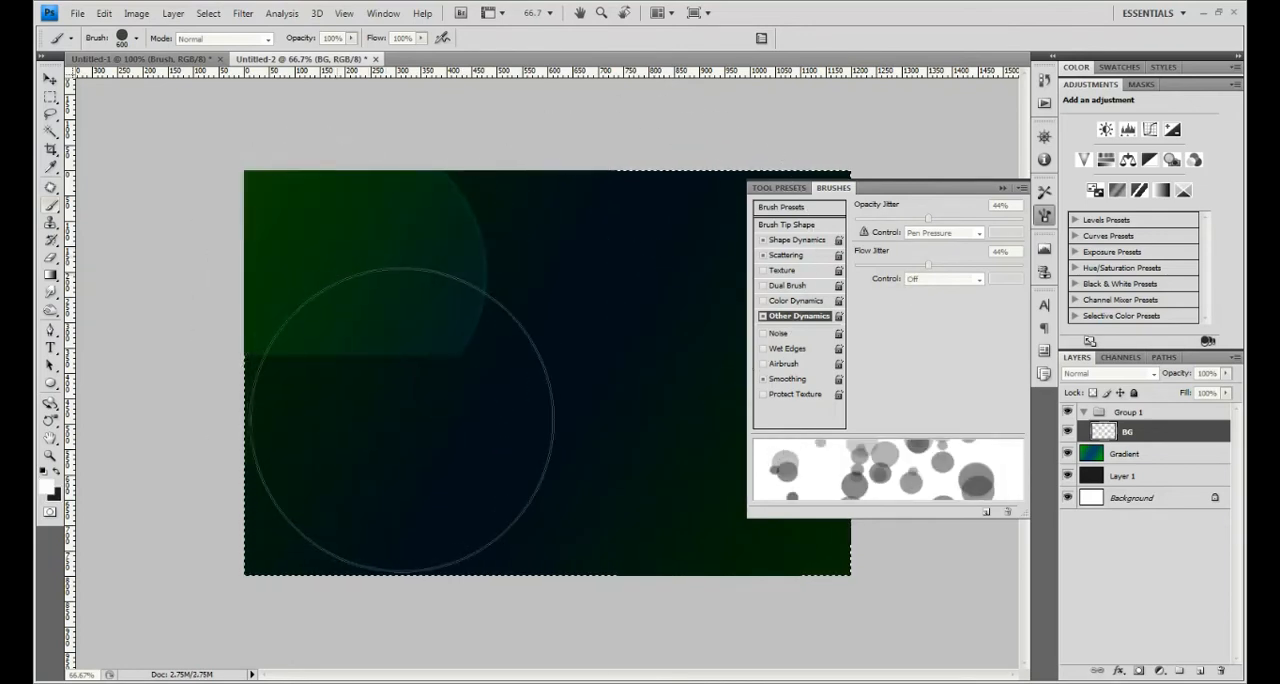
{"action": "left_click", "coordinate": [385, 420]}
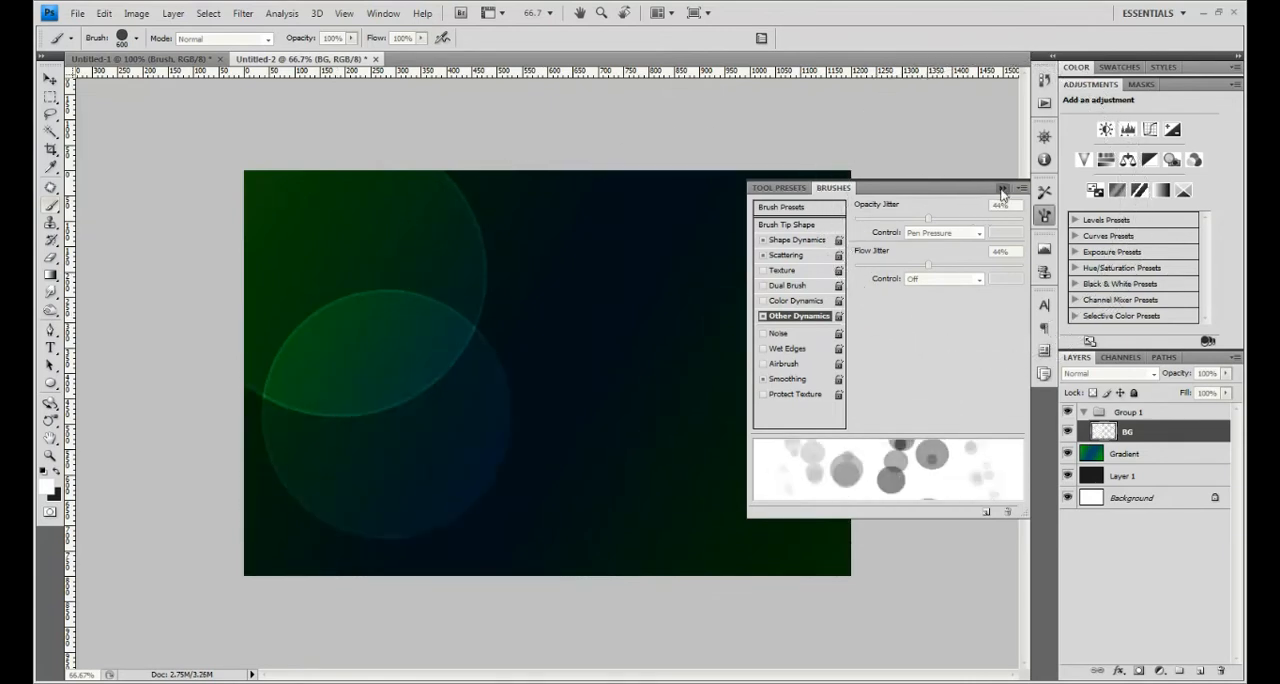
{"action": "left_click", "coordinate": [1003, 189]}
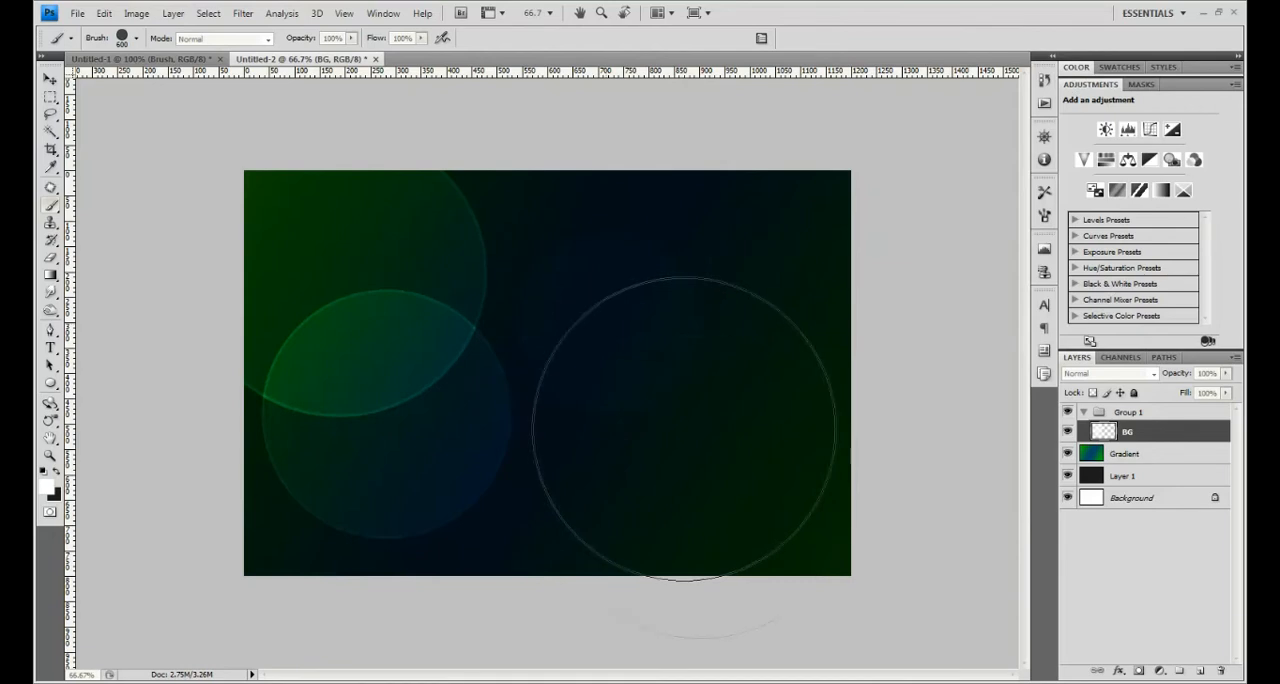
{"action": "left_click", "coordinate": [676, 420]}
{"action": "left_click", "coordinate": [636, 194]}
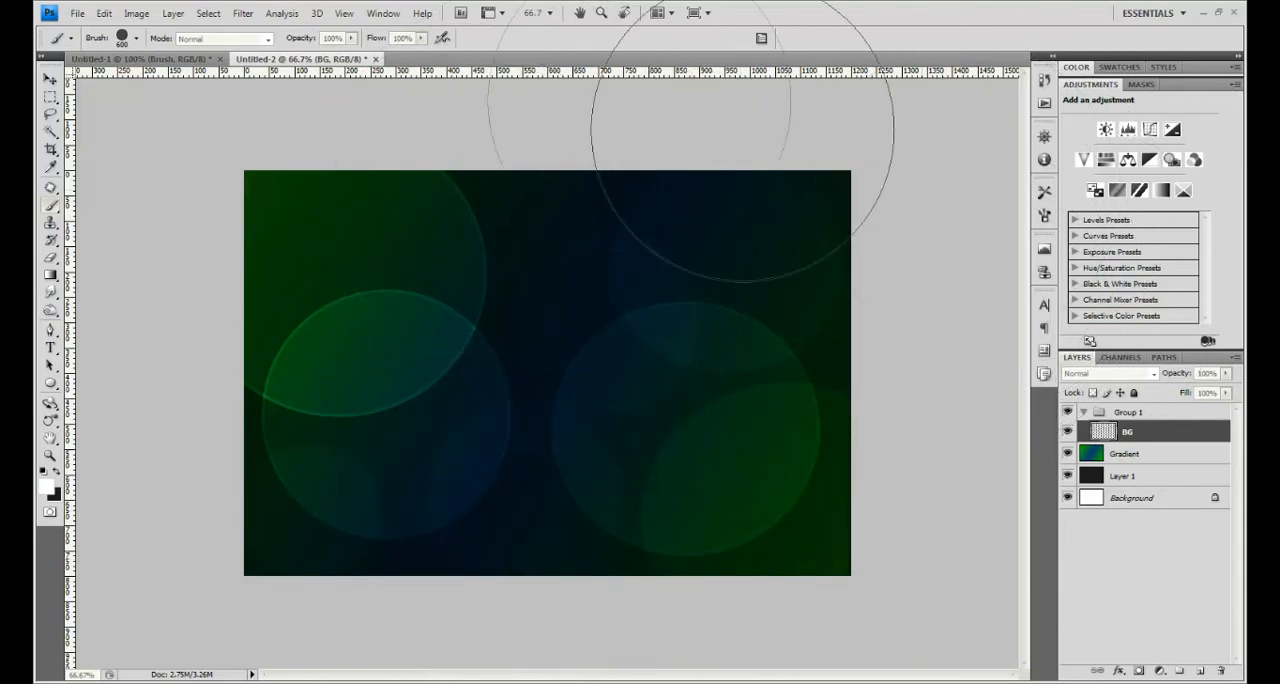
- Apply a Gaussian Blur with a radius of 10.0 pixels to the BG layer
{"action": "left_click", "coordinate": [243, 13]}
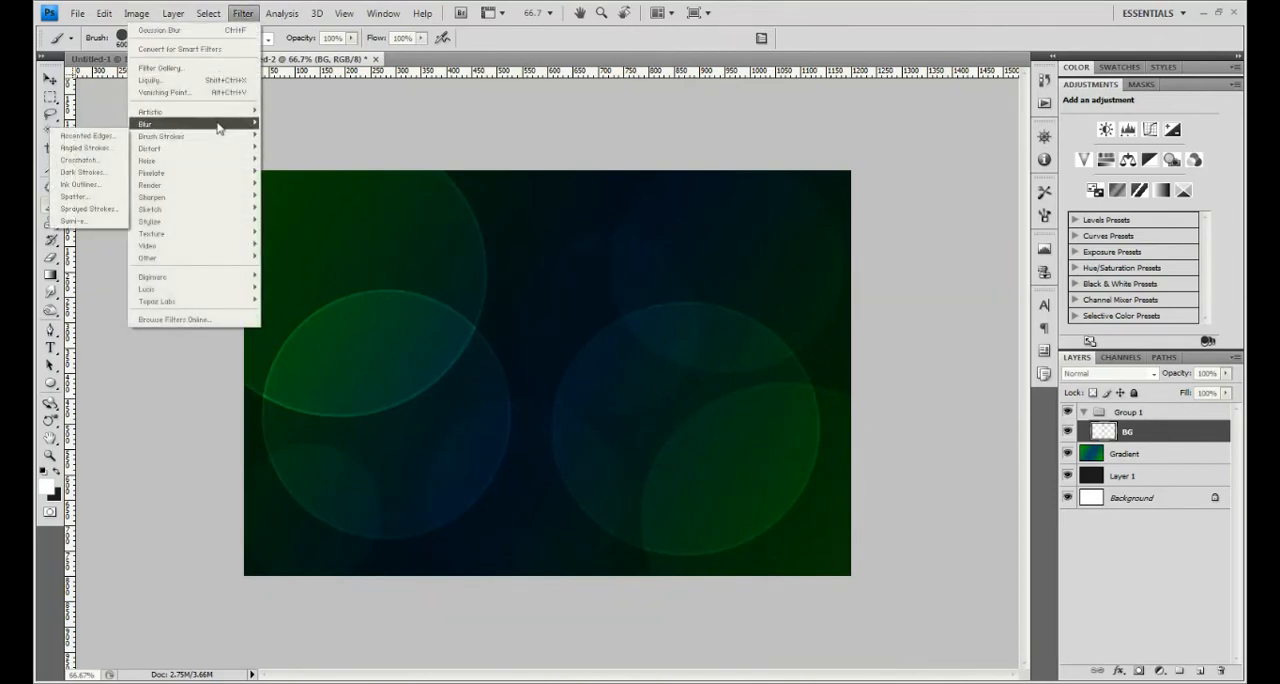
{"action": "mouse_move", "coordinate": [216, 129]}
{"action": "left_click", "coordinate": [94, 172]}
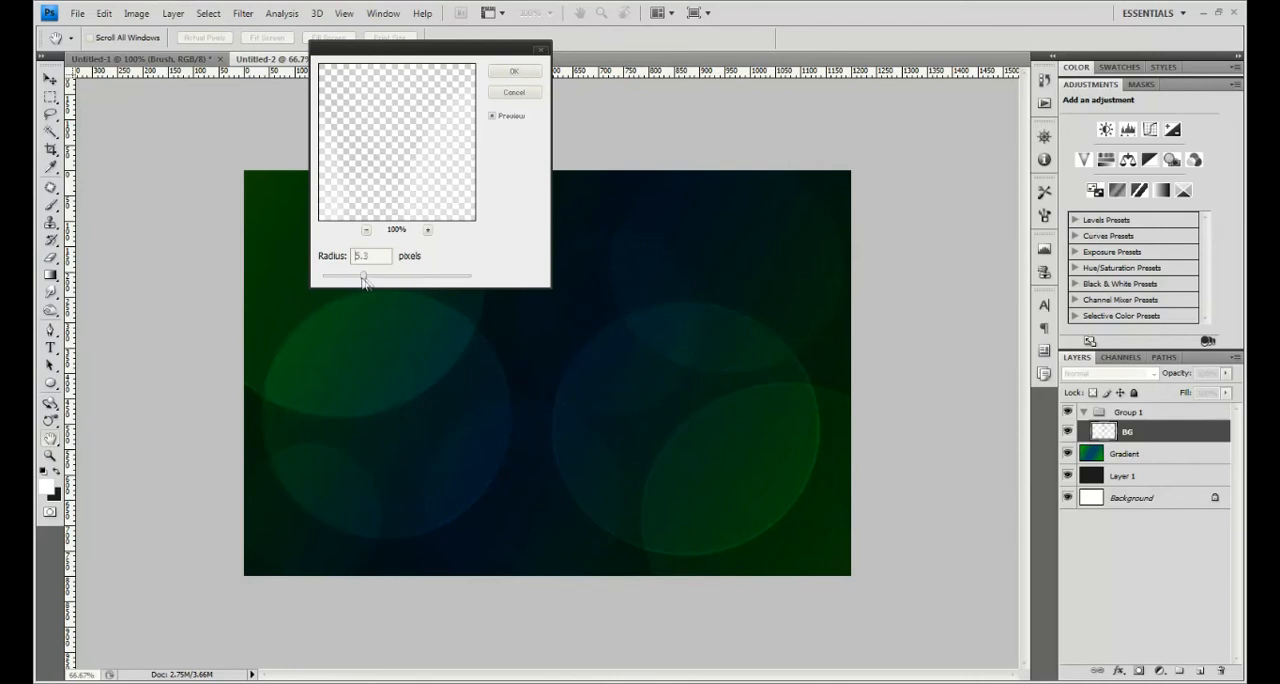
{"action": "left_click", "coordinate": [516, 75]}
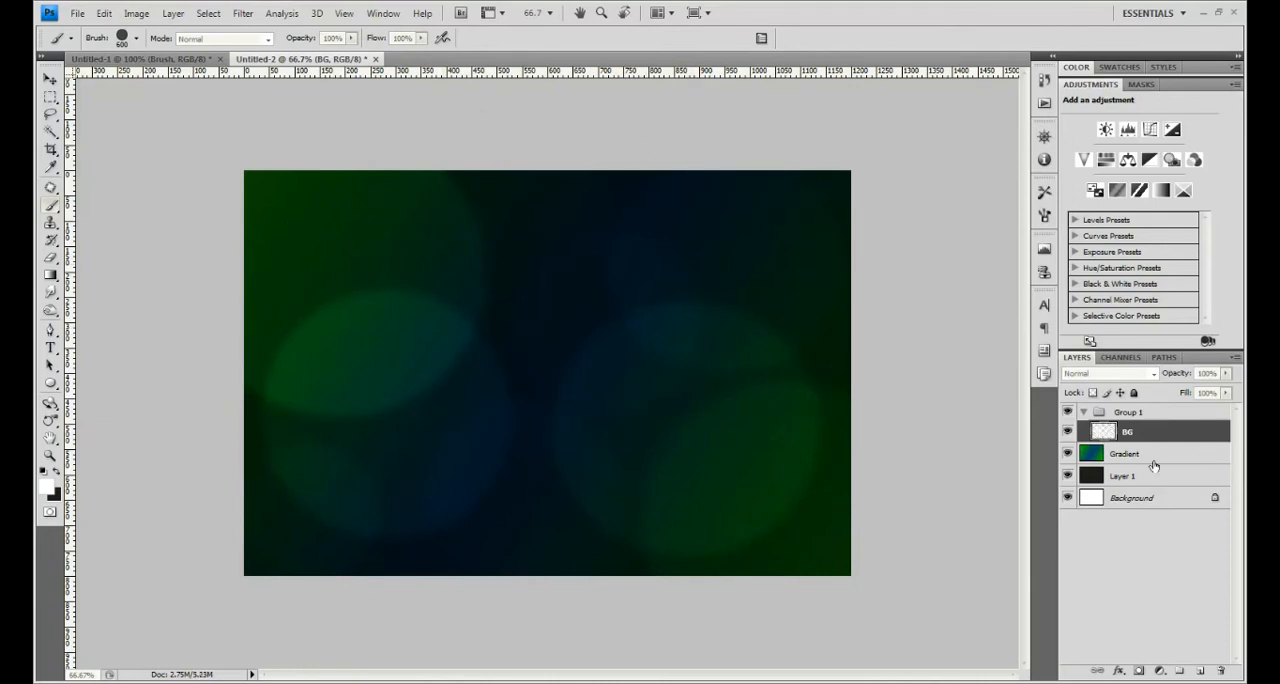
- Create a new layer named Middle above the BG layer in the group
{"action": "key", "text": "ctrl+shift+n"}
{"action": "type", "text": "M"}
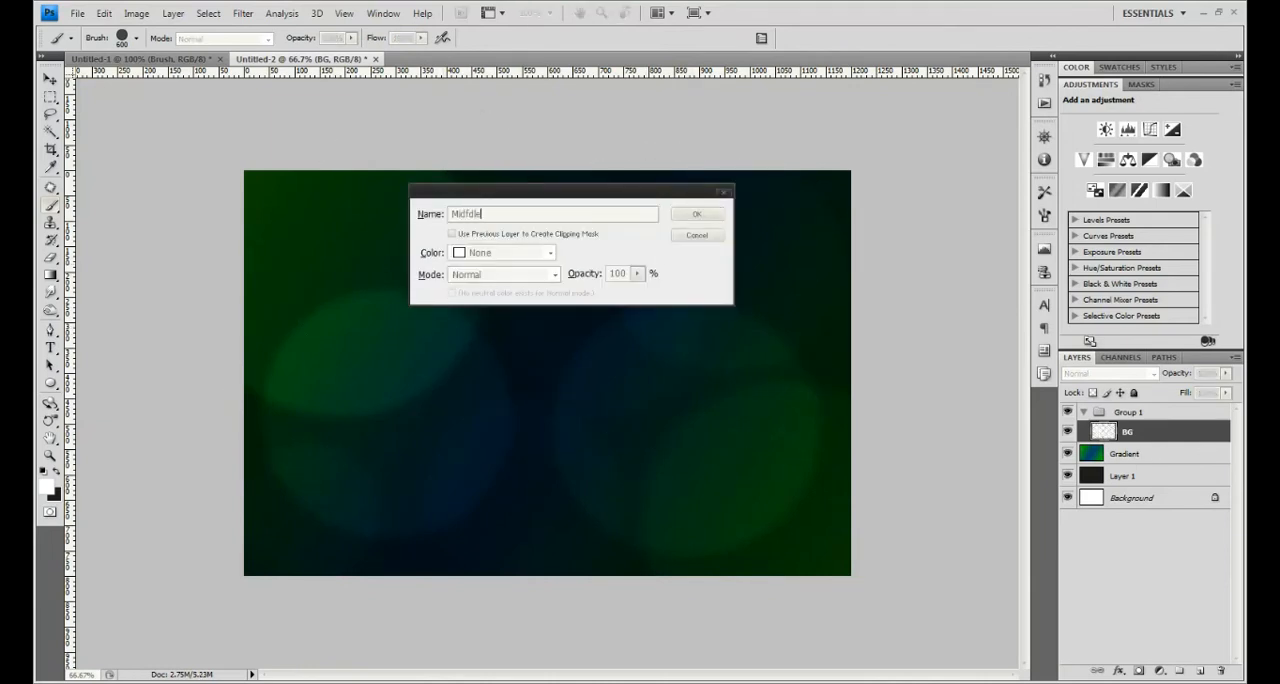
{"action": "type", "text": "iddle"}
{"action": "key", "text": "Return"}
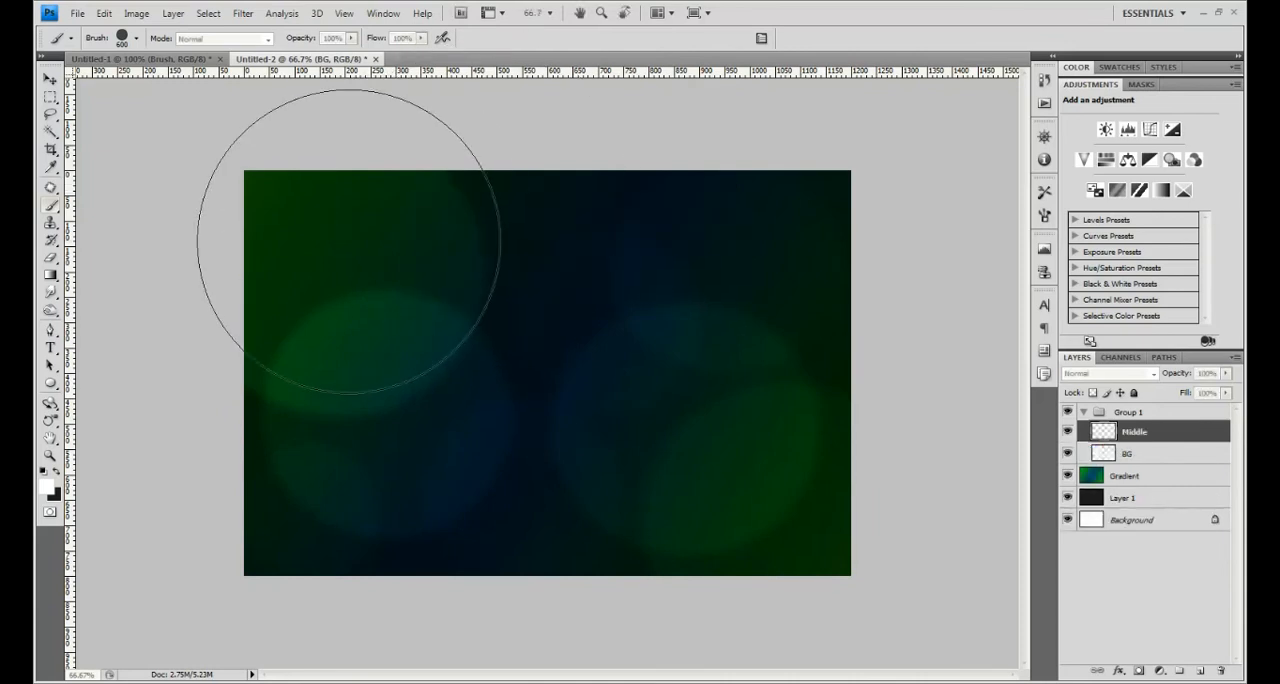
- Reduce the brush to 400 px and scatter medium-sized white bokeh circles over the whole canvas on the Middle layer
{"action": "key", "text": "bracketleft"}
{"action": "key", "text": "bracketleft"}
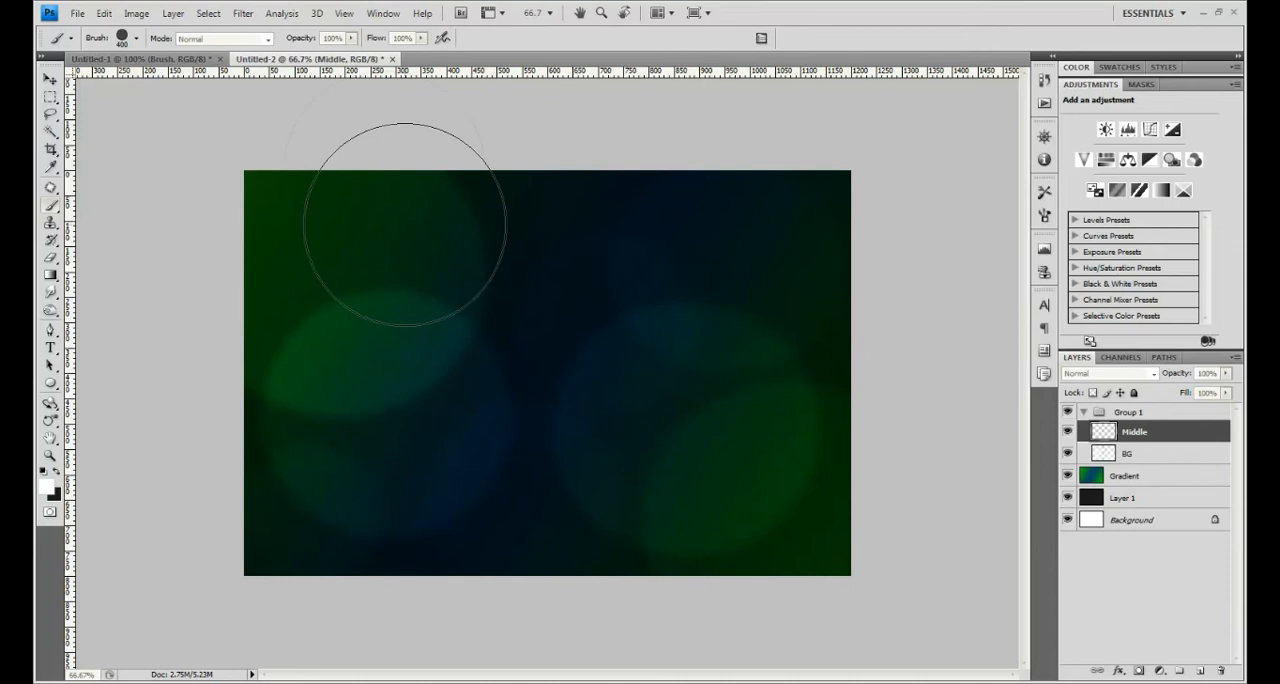
{"action": "left_click", "coordinate": [338, 258]}
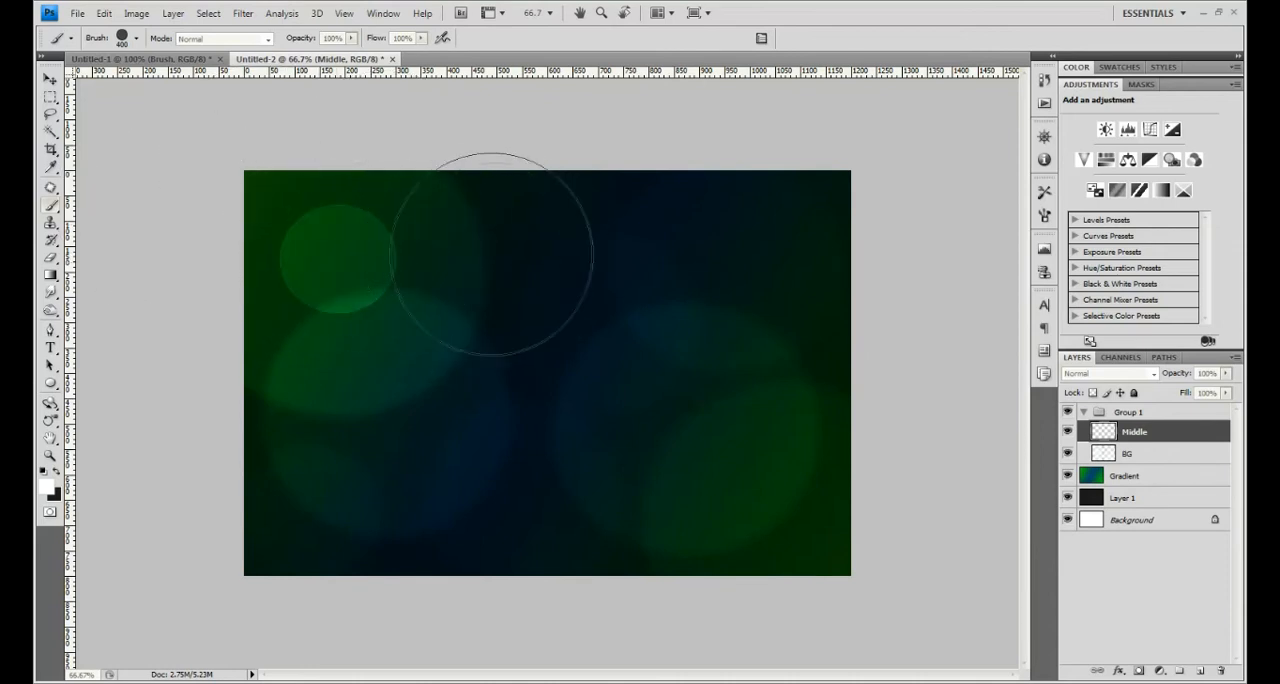
{"action": "left_click", "coordinate": [440, 247]}
{"action": "left_click", "coordinate": [352, 356]}
{"action": "mouse_move", "coordinate": [681, 247]}
{"action": "left_mouse_down"}
{"action": "mouse_move", "coordinate": [597, 221]}
{"action": "mouse_move", "coordinate": [554, 382]}
{"action": "mouse_move", "coordinate": [606, 503]}
{"action": "mouse_move", "coordinate": [469, 468]}
{"action": "mouse_move", "coordinate": [457, 451]}
{"action": "mouse_move", "coordinate": [664, 316]}
{"action": "mouse_move", "coordinate": [587, 319]}
{"action": "mouse_move", "coordinate": [719, 338]}
{"action": "left_mouse_up"}
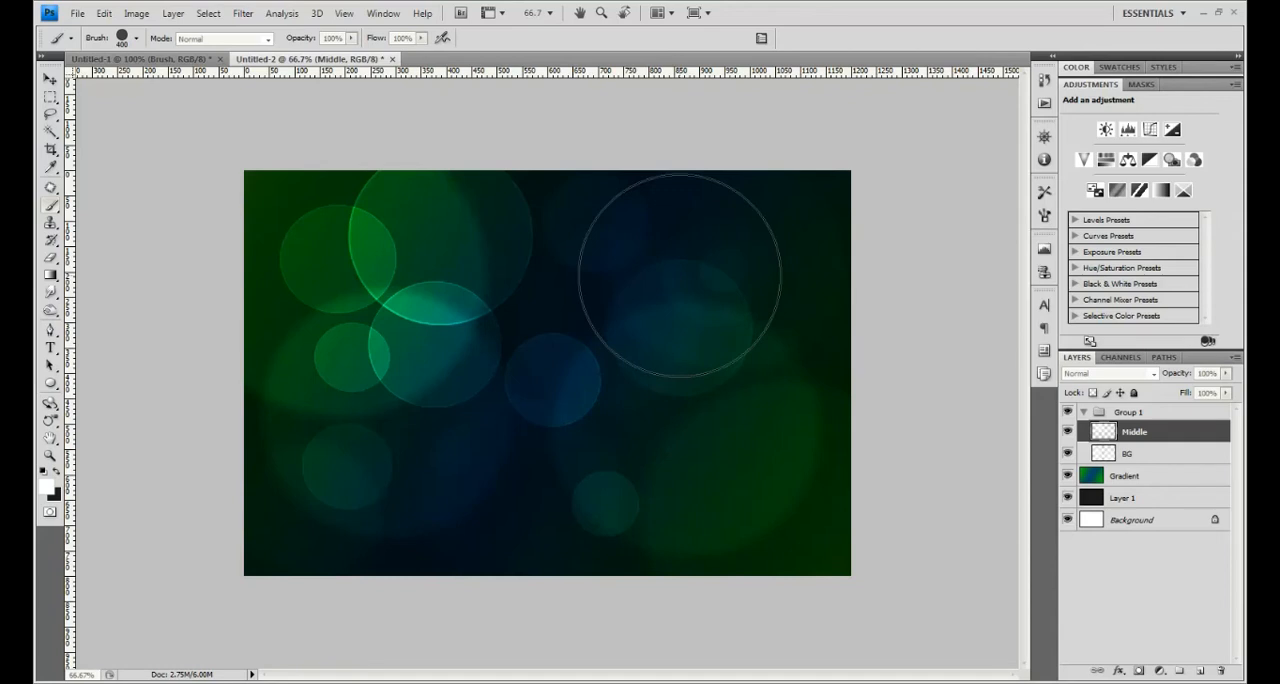
{"action": "left_click", "coordinate": [743, 457]}
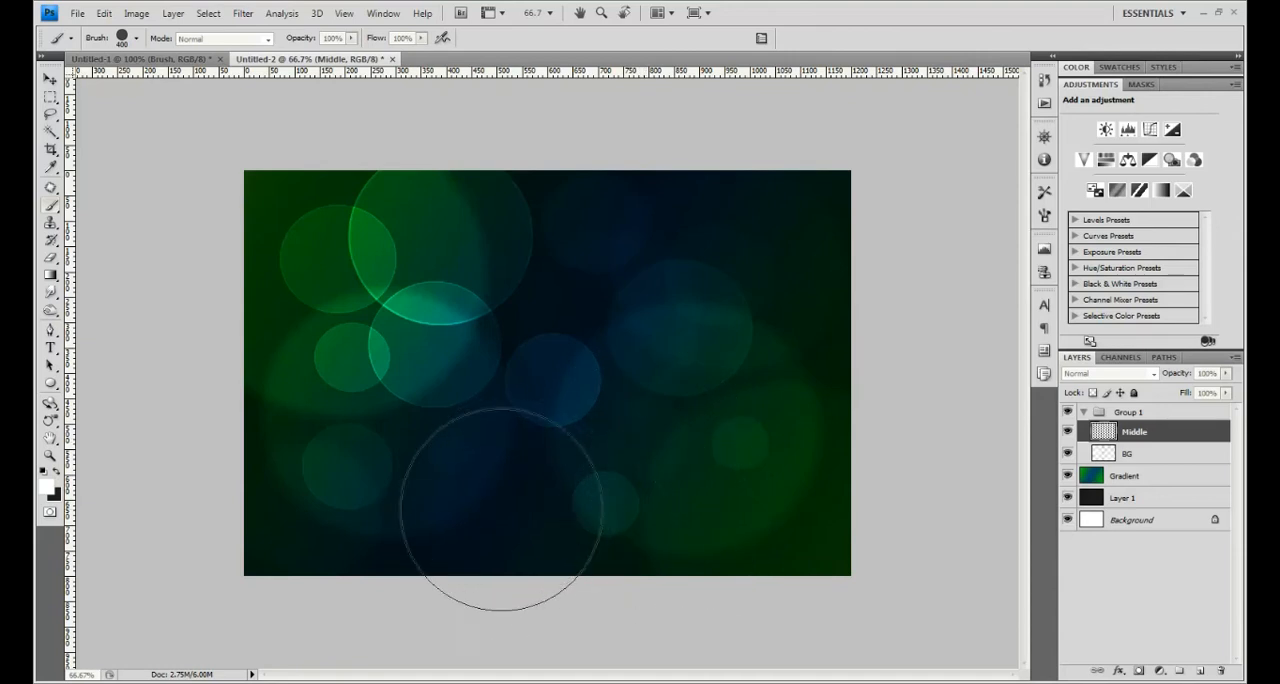
{"action": "left_click", "coordinate": [673, 539]}
{"action": "left_click", "coordinate": [772, 268]}
{"action": "left_click", "coordinate": [795, 442]}
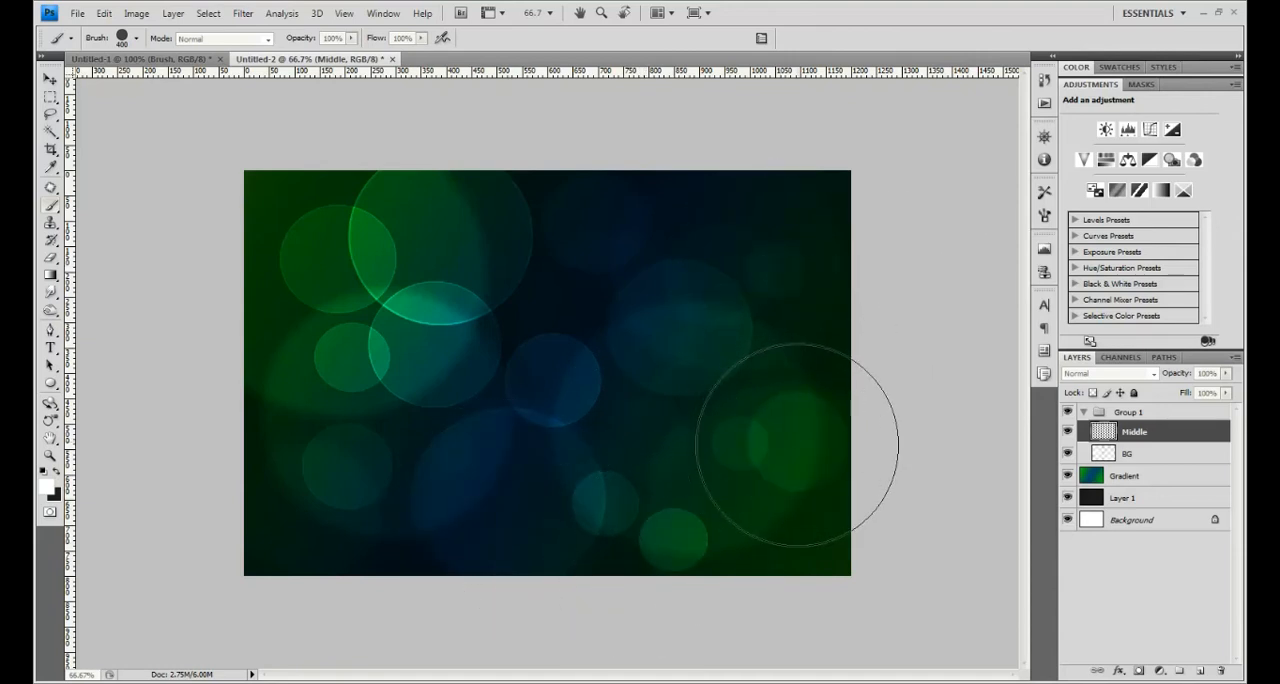
{"action": "left_click", "coordinate": [768, 359]}
{"action": "left_click", "coordinate": [568, 284]}
{"action": "left_click", "coordinate": [283, 392]}
{"action": "left_click", "coordinate": [274, 370]}
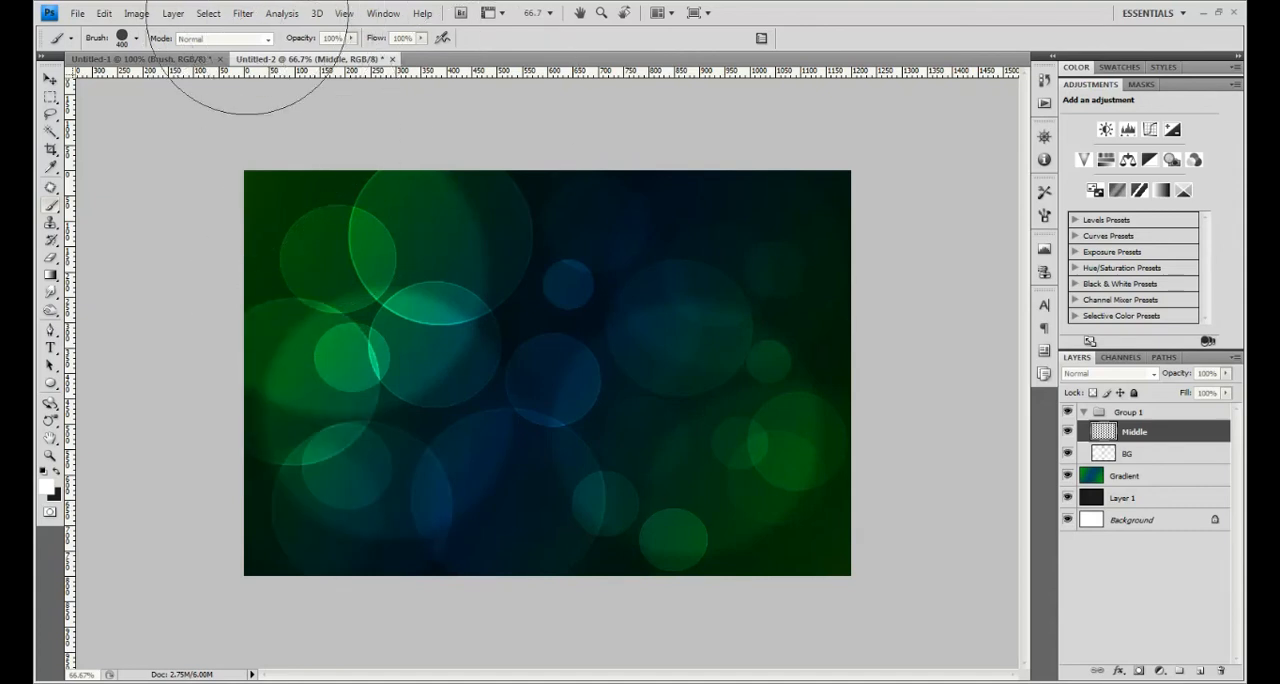
- Apply a Gaussian Blur with a radius of 6.1 pixels to the Middle layer
{"action": "left_click", "coordinate": [243, 13]}
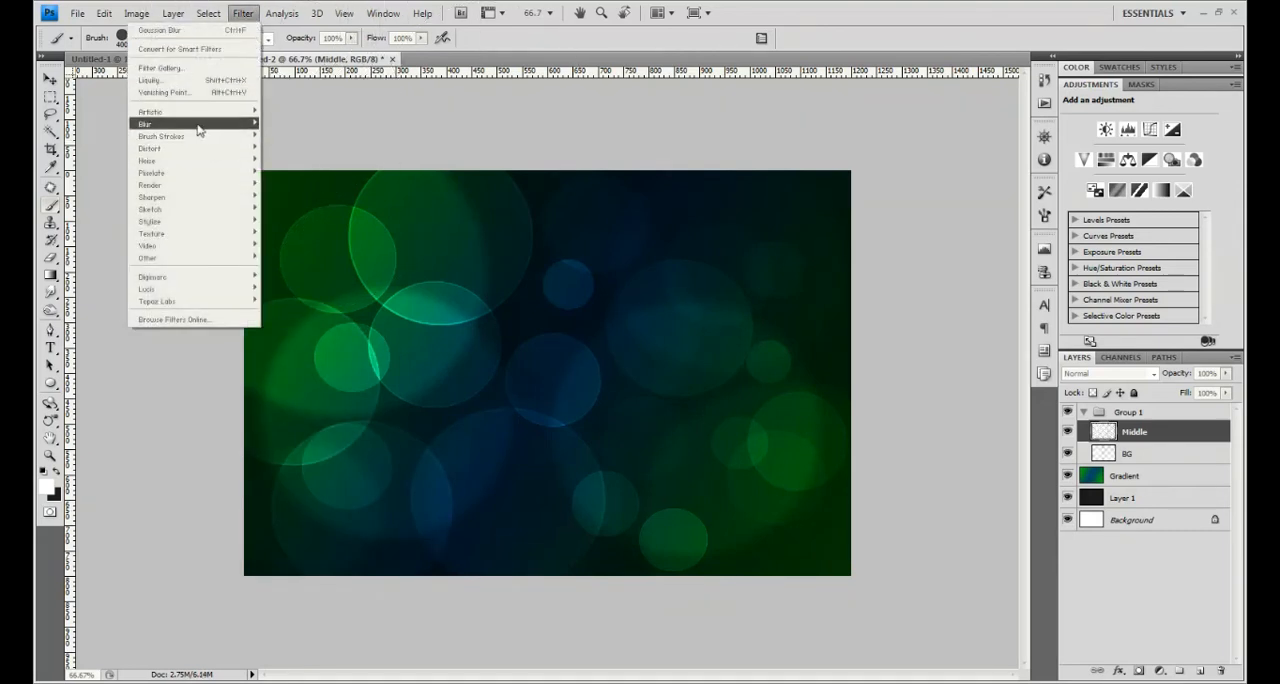
{"action": "mouse_move", "coordinate": [199, 130]}
{"action": "left_click", "coordinate": [95, 172]}
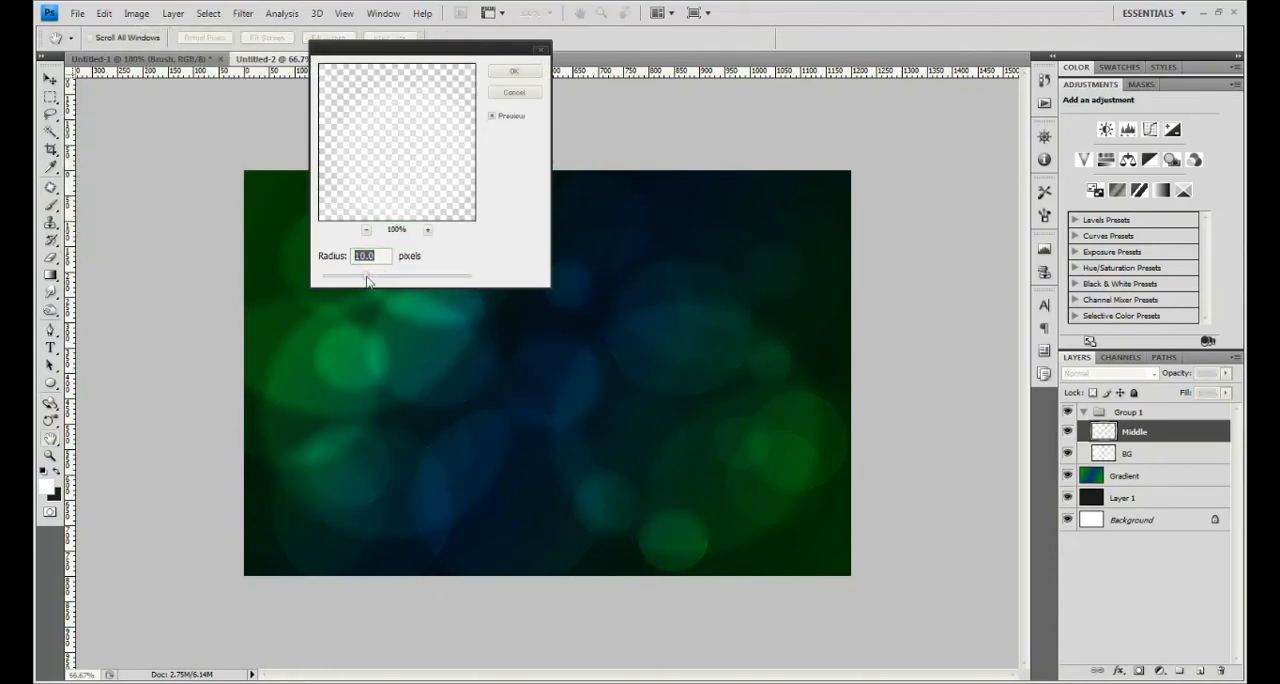
{"action": "left_click", "coordinate": [513, 76]}
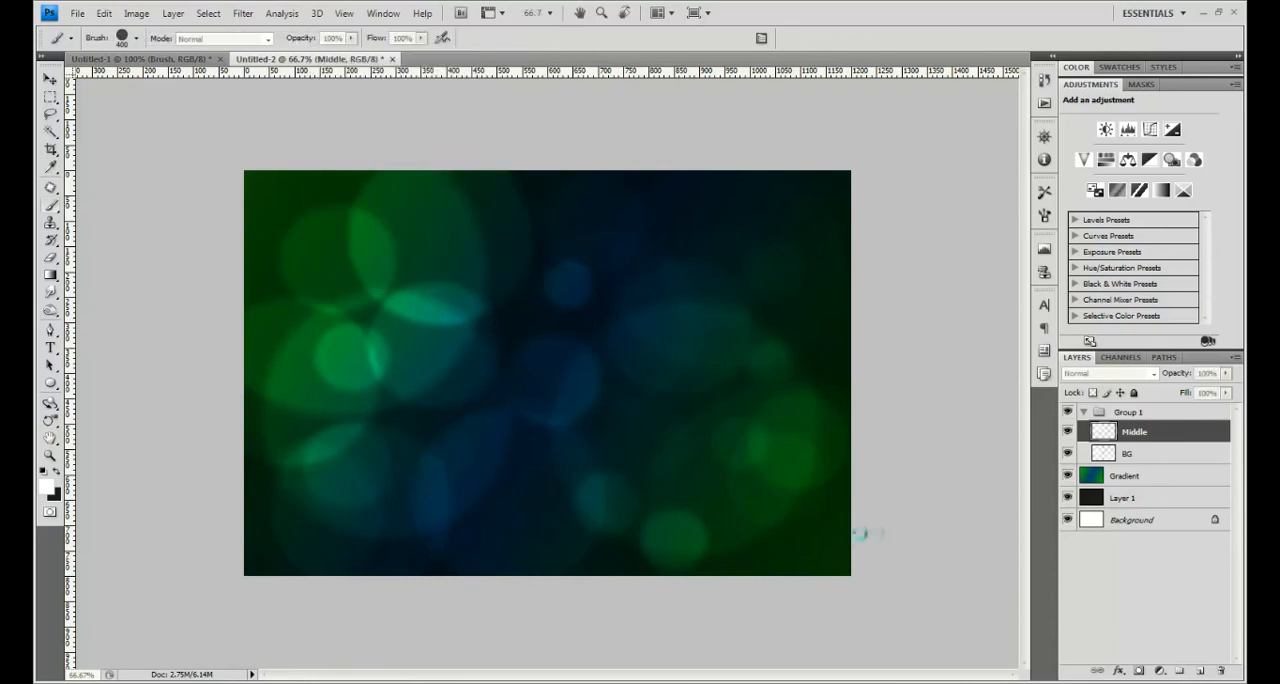
- Create a layer named FG above Middle and scatter white bokeh circles over the canvas on it, reducing the brush to 250 px partway
{"action": "key", "text": "ctrl+shift+n"}
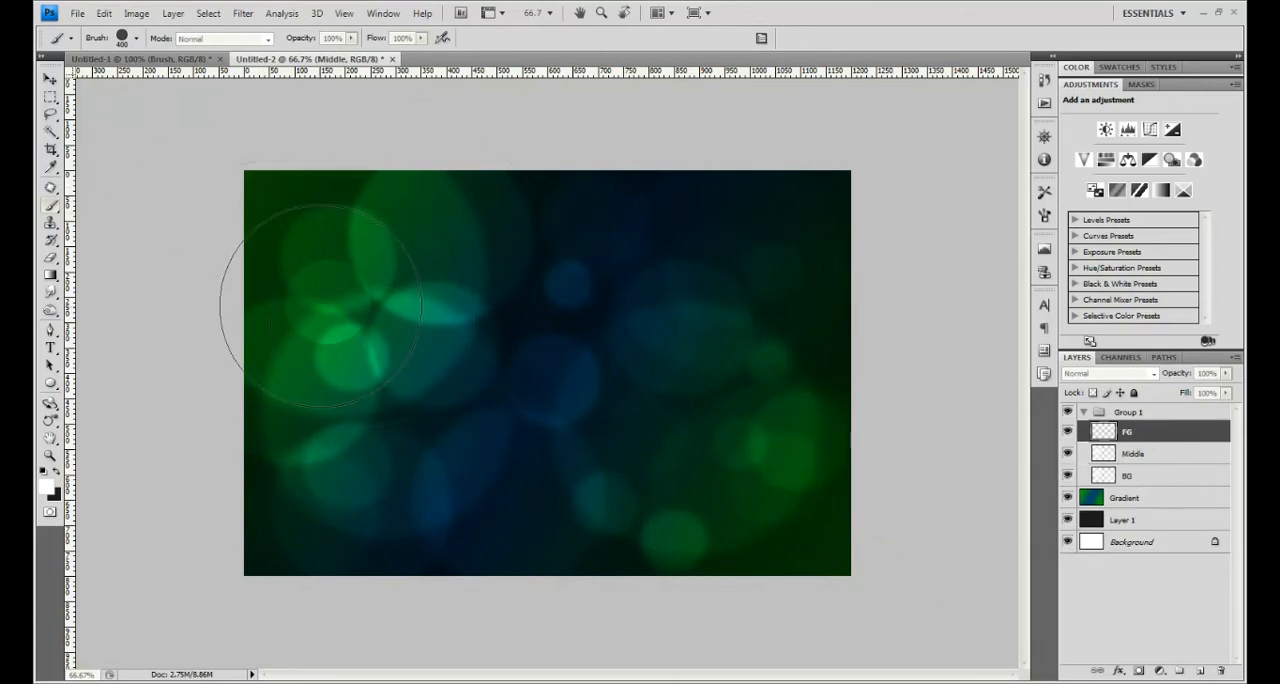
{"action": "mouse_move", "coordinate": [520, 341]}
{"action": "left_mouse_down"}
{"action": "mouse_move", "coordinate": [491, 354]}
{"action": "mouse_move", "coordinate": [491, 411]}
{"action": "mouse_move", "coordinate": [577, 337]}
{"action": "left_mouse_up"}
{"action": "key", "text": "bracketleft"}
{"action": "key", "text": "bracketleft"}
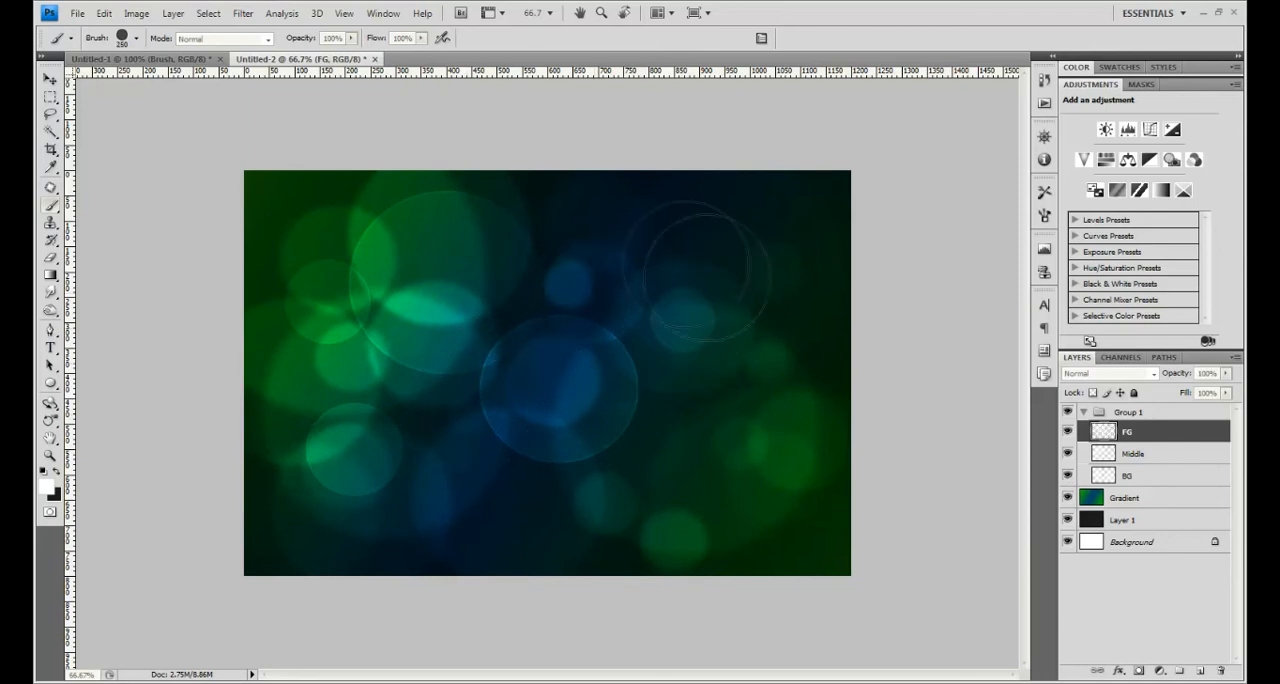
{"action": "left_click", "coordinate": [648, 398]}
{"action": "left_click_drag", "start_coordinate": [646, 430], "coordinate": [529, 503]}
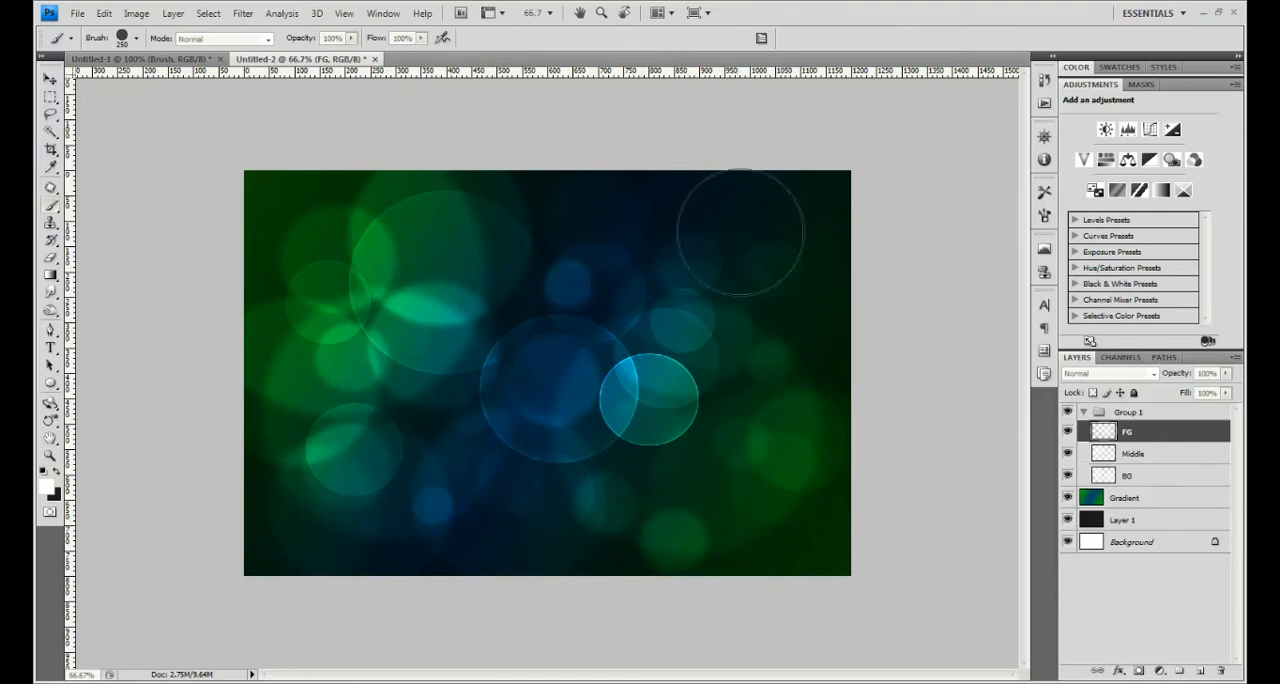
{"action": "left_click", "coordinate": [774, 235]}
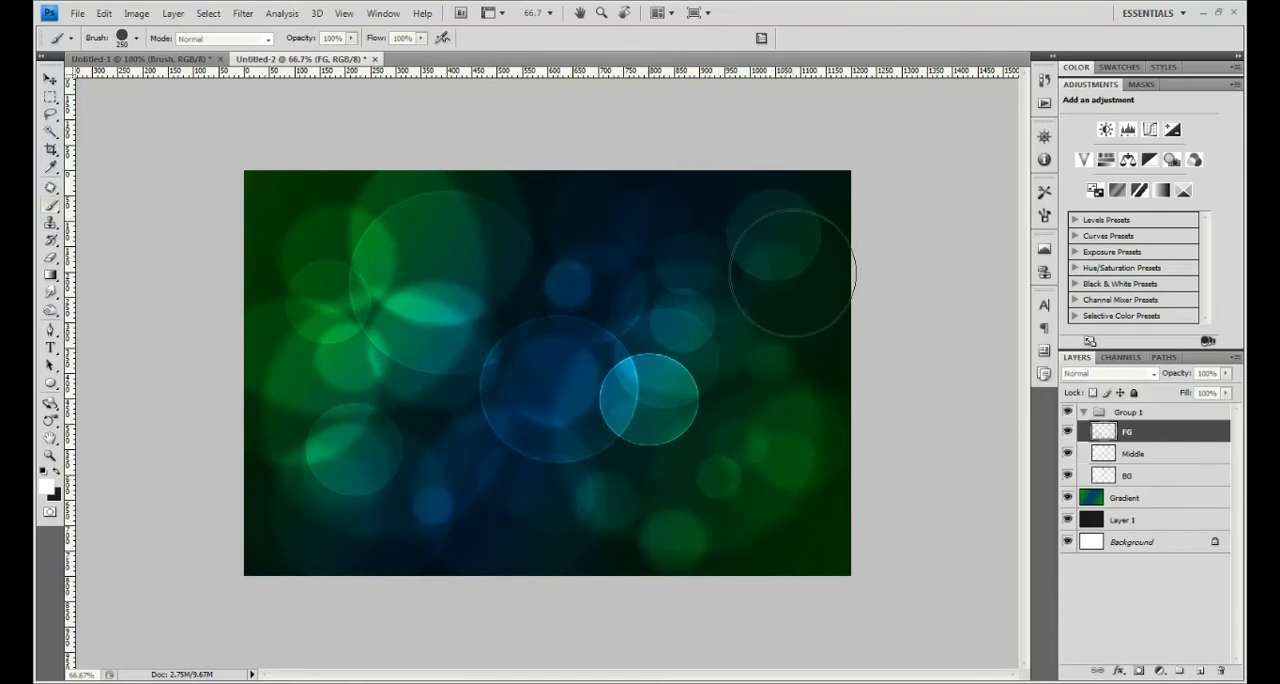
- Create a new layer named Fade in Normal mode and place it above Group 1, outside the group
{"action": "left_click", "coordinate": [1138, 415]}
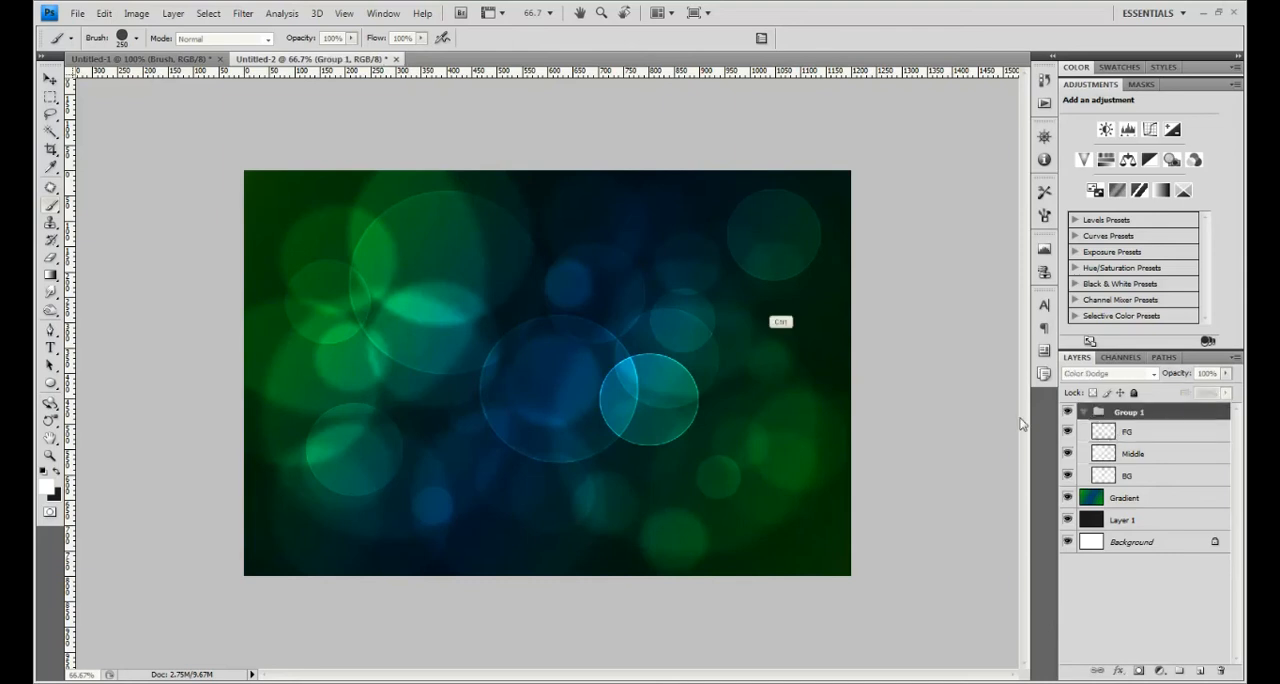
{"action": "key", "text": "ctrl+shift+n"}
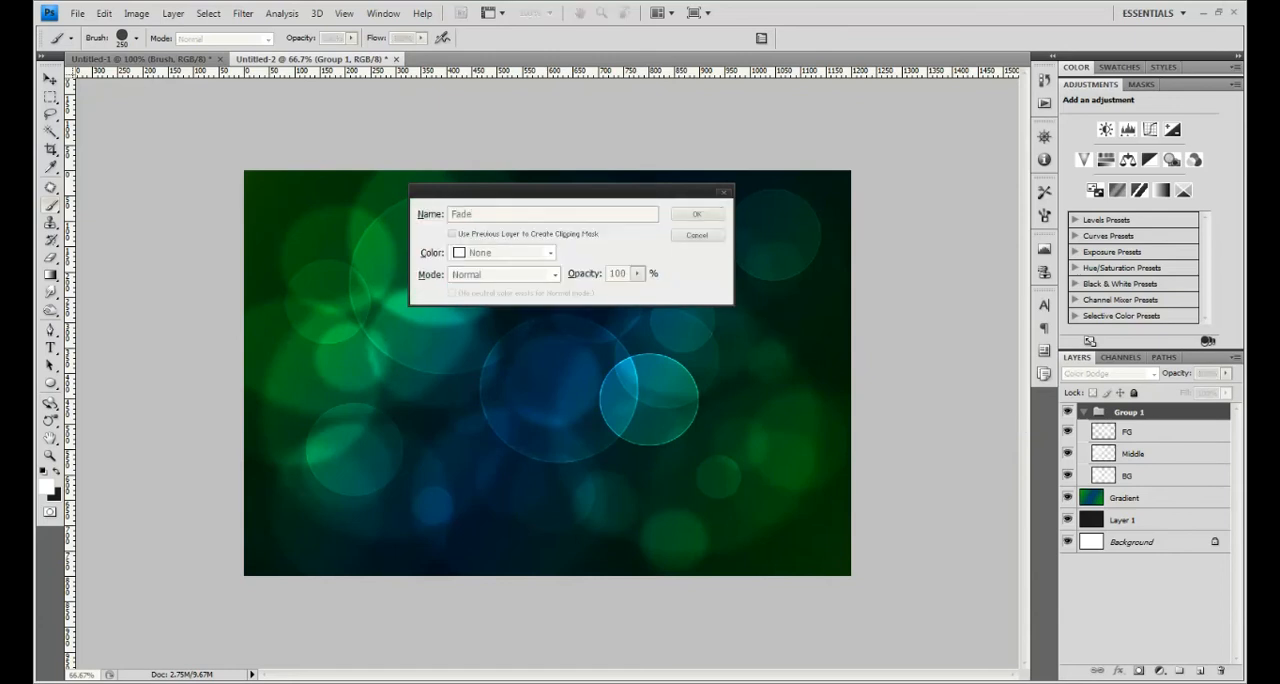
{"action": "left_click_drag", "start_coordinate": [1152, 432], "coordinate": [1160, 405]}
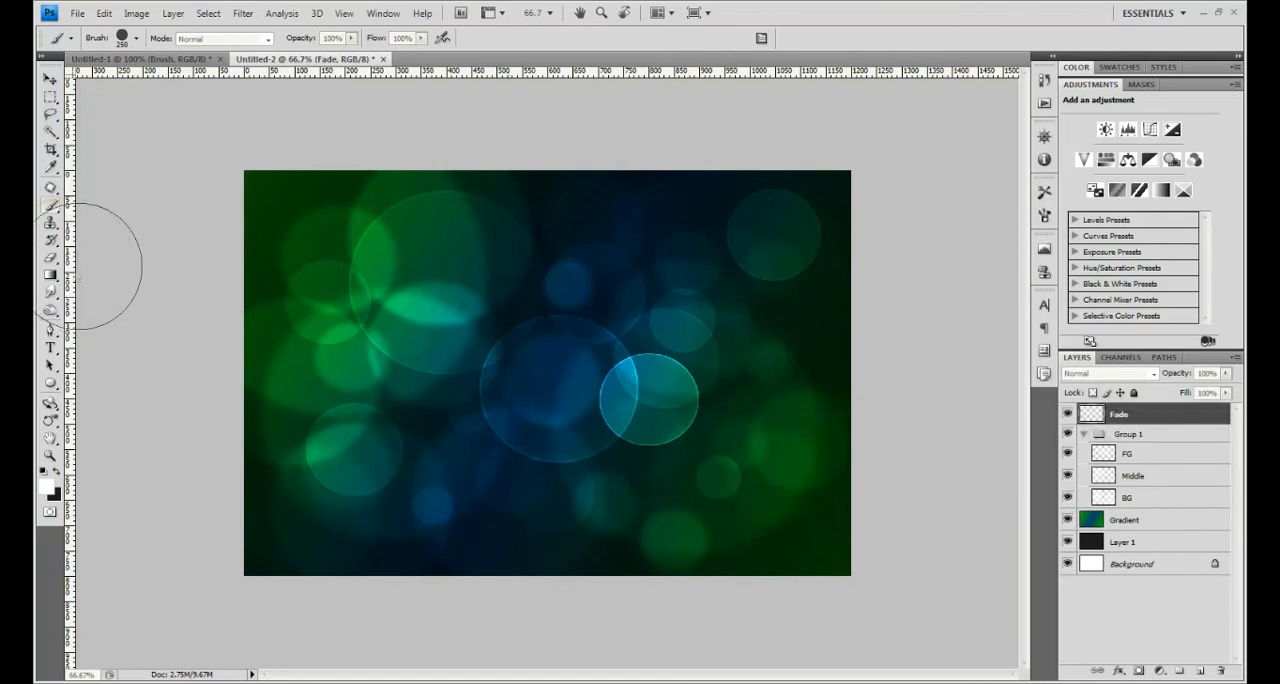
- Define a black gradient going from 0% to 100% opacity and draw it radially from the canvas centre towards the lower-right corner on the Fade layer
{"action": "left_click", "coordinate": [52, 276]}
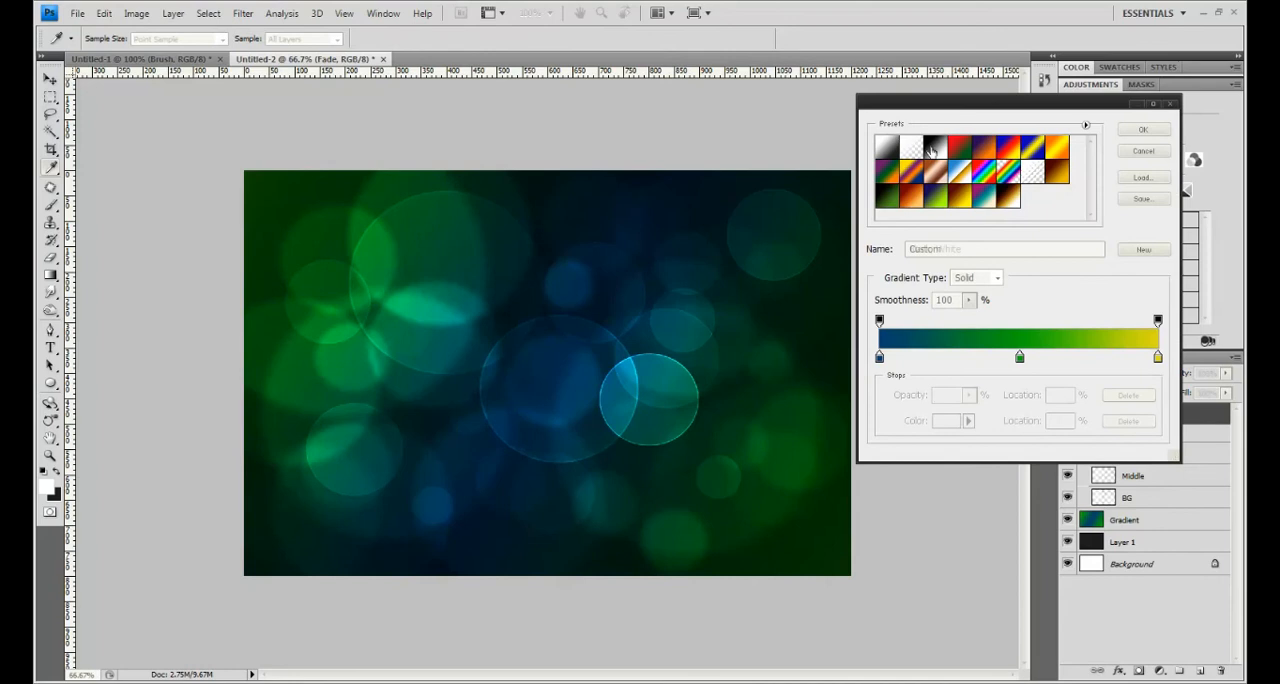
{"action": "left_click", "coordinate": [932, 150]}
{"action": "left_click", "coordinate": [1158, 358]}
{"action": "left_click", "coordinate": [889, 338]}
{"action": "left_click", "coordinate": [880, 321]}
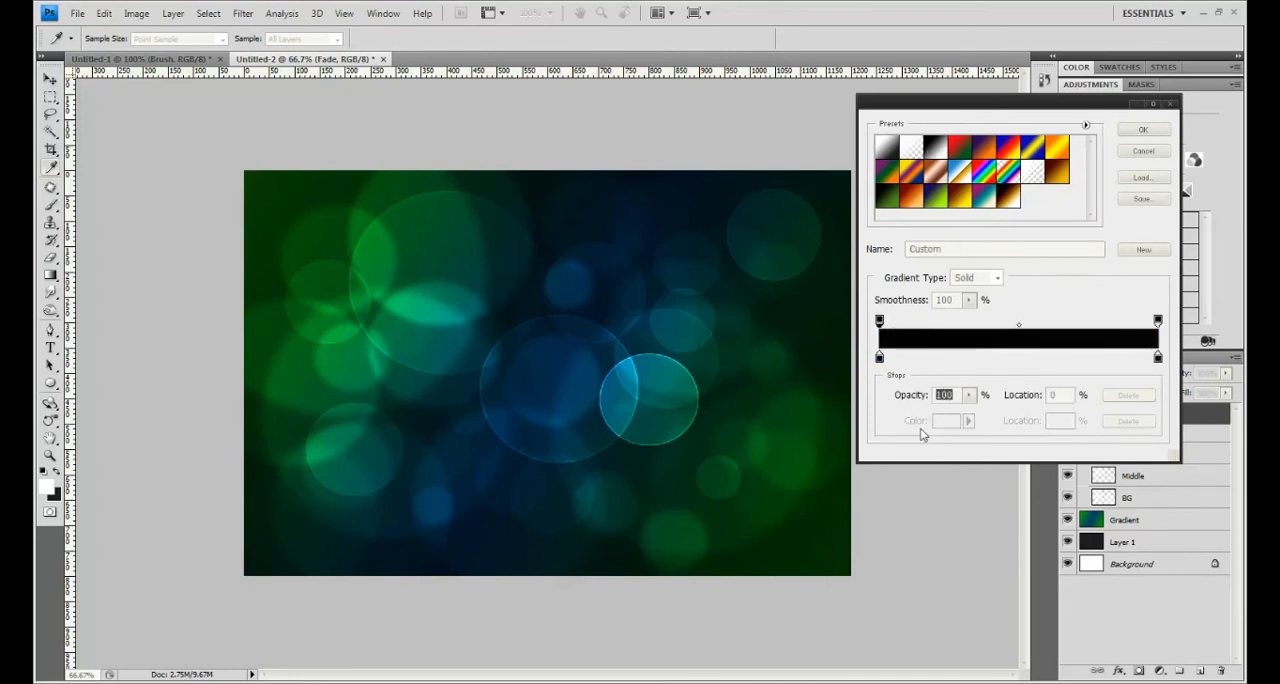
{"action": "type", "text": "0"}
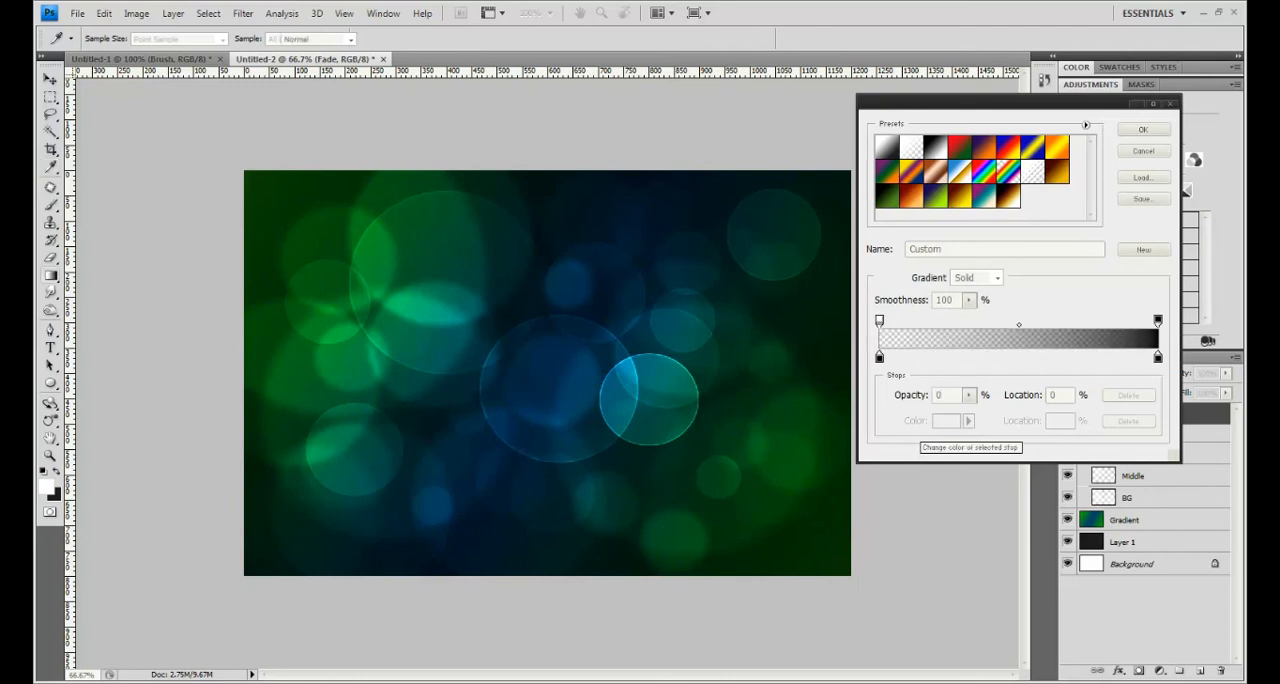
{"action": "key", "text": "Return"}
{"action": "left_click_drag", "start_coordinate": [539, 379], "coordinate": [783, 487]}
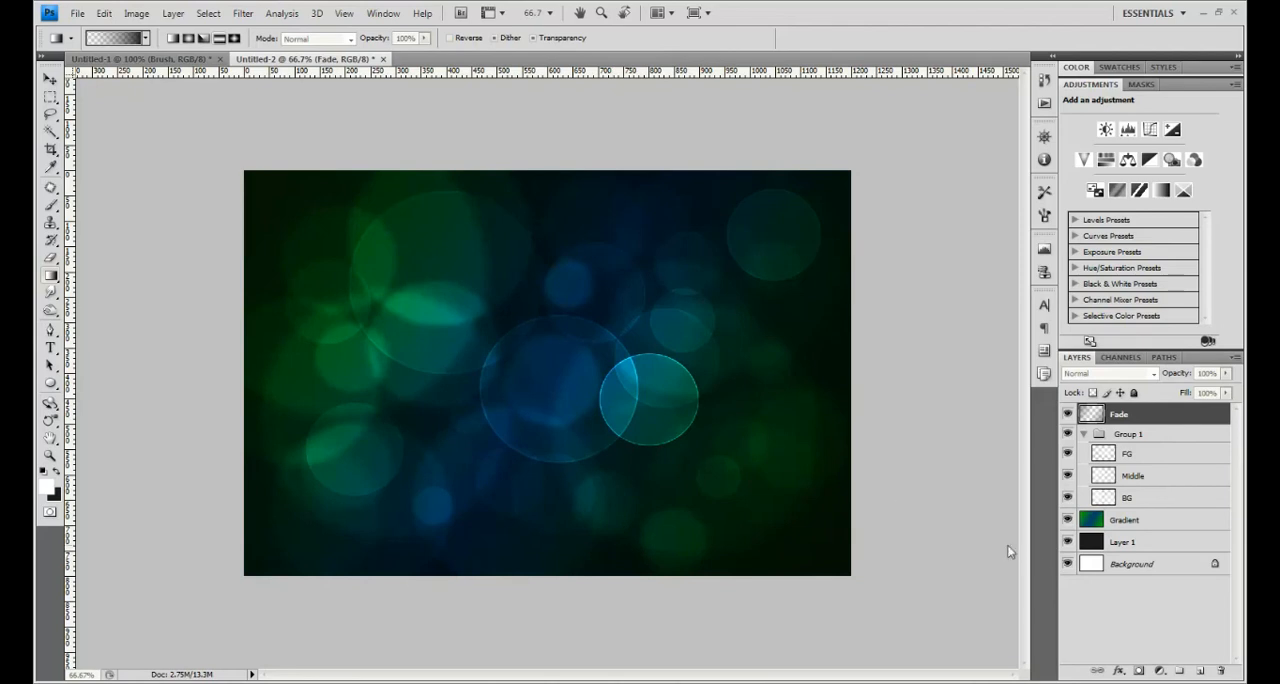
- View the bokeh image at 100% zoom and examine the circles and the darkened edges
{"action": "key", "text": "z"}
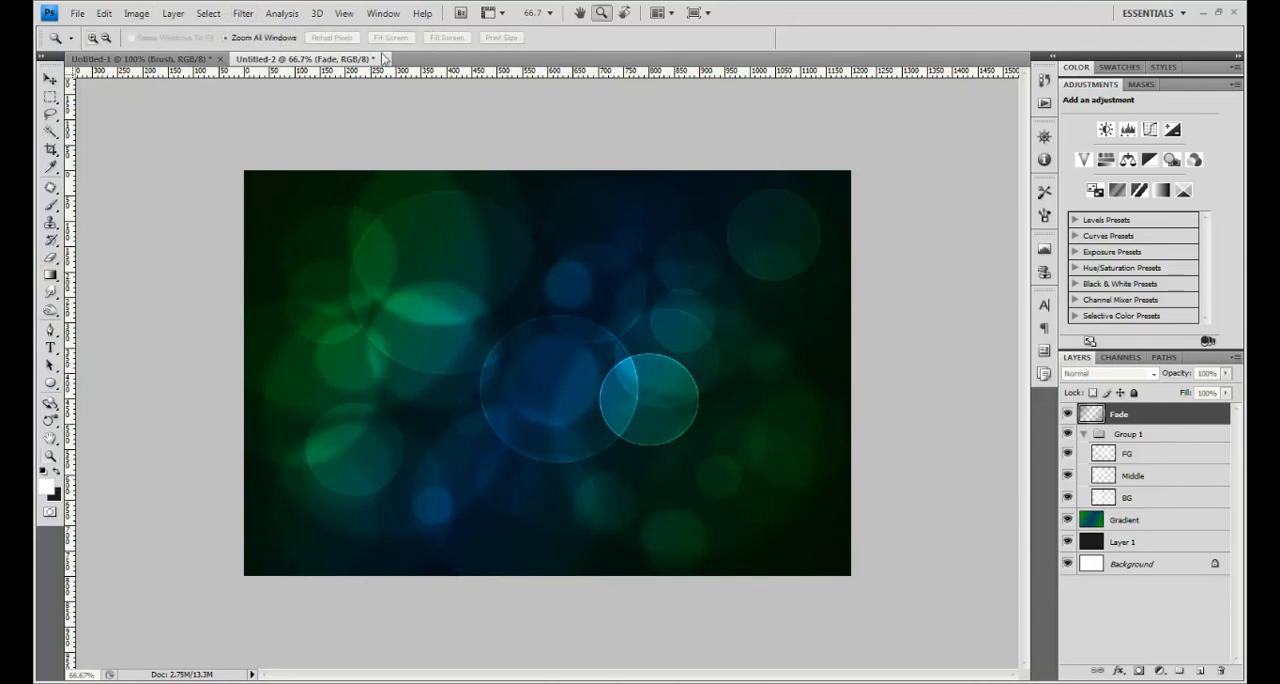
{"action": "left_click", "coordinate": [264, 326]}
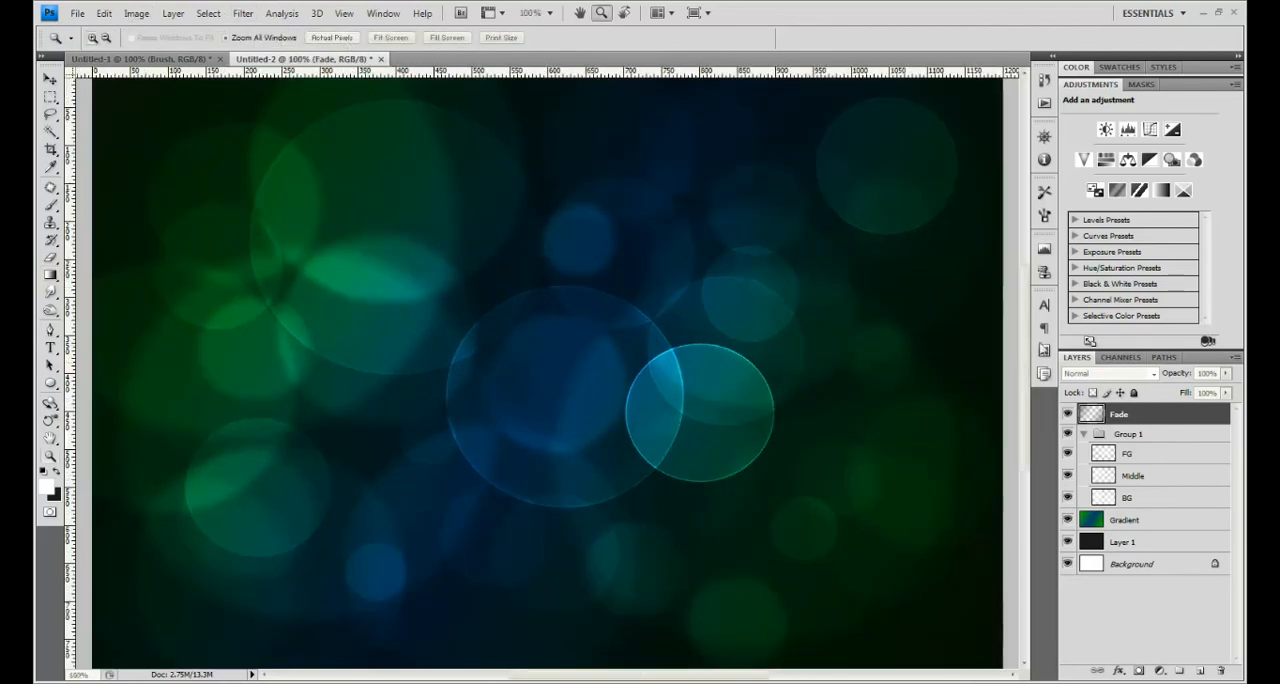
{"action": "left_click_drag", "start_coordinate": [1024, 360], "coordinate": [1013, 410]}
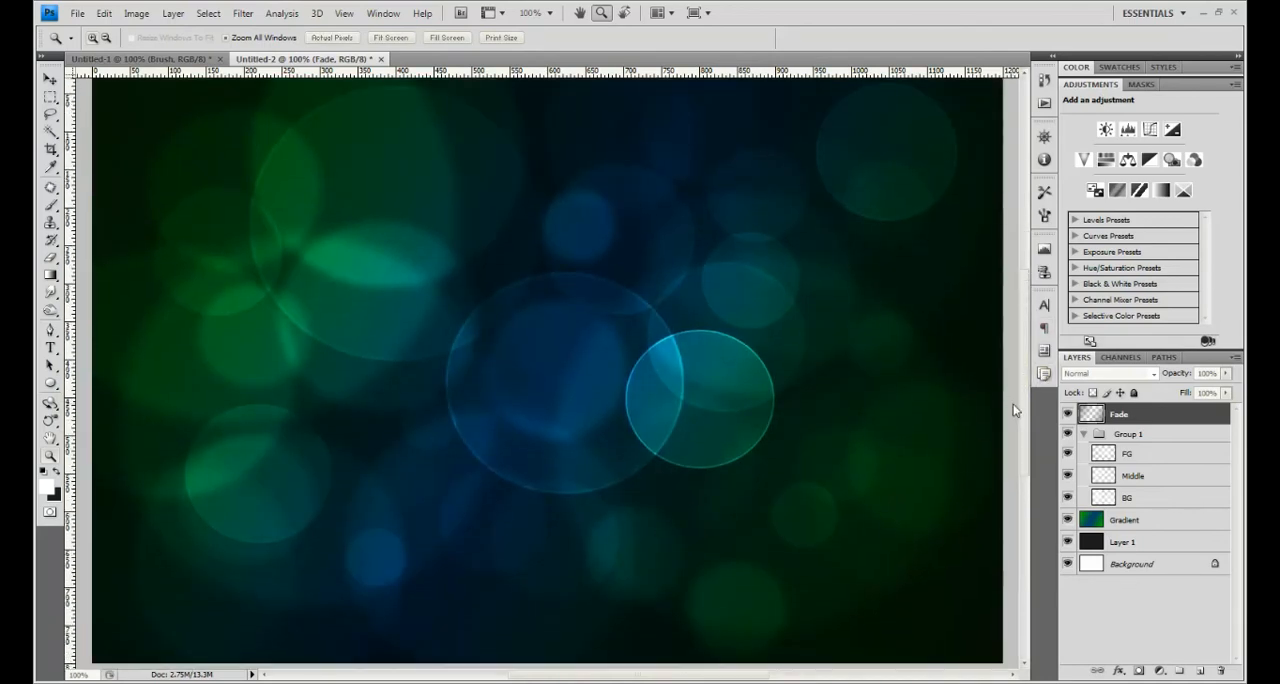